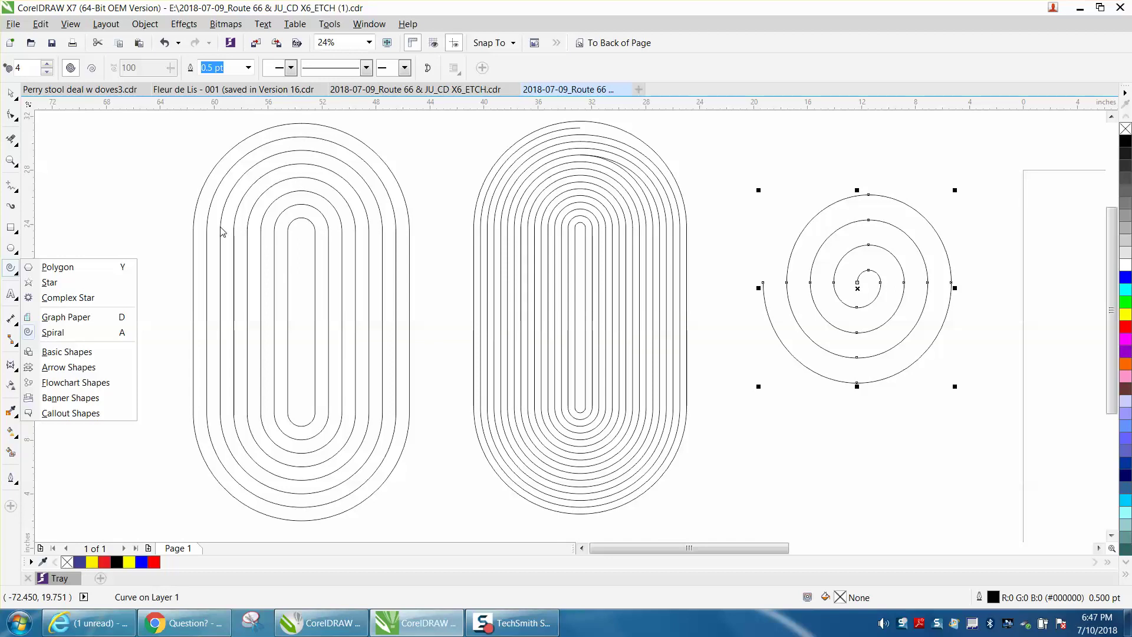
Delete the checkered circle lying outside the drawing page.
scroll(149, 220, down, 3)
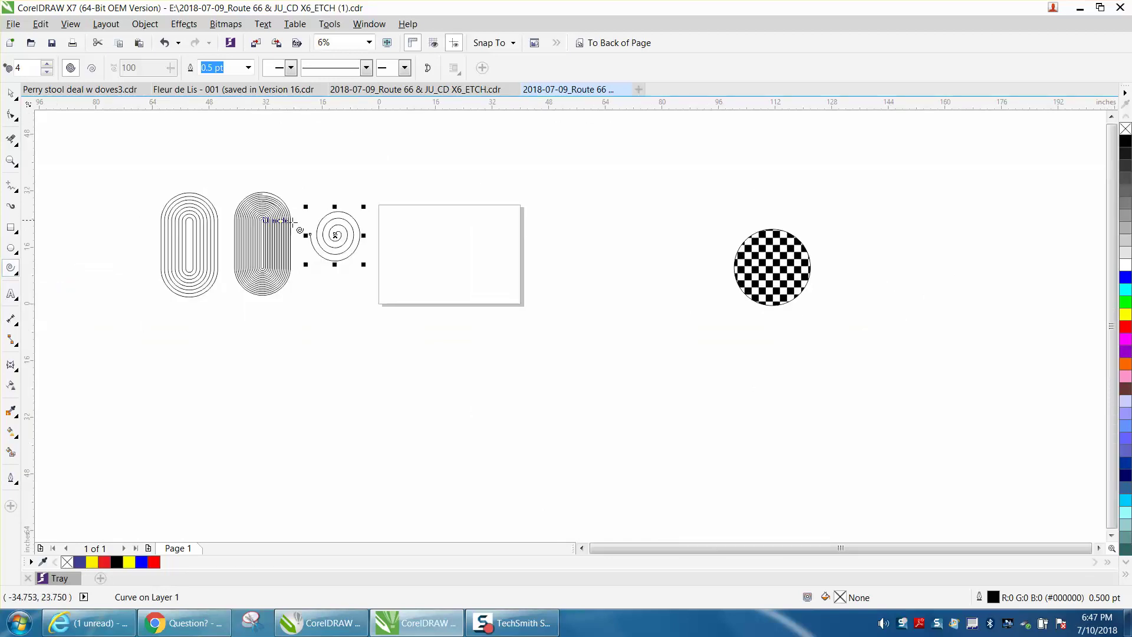
click(10, 93)
drag(699, 194, 862, 314)
key(Delete)
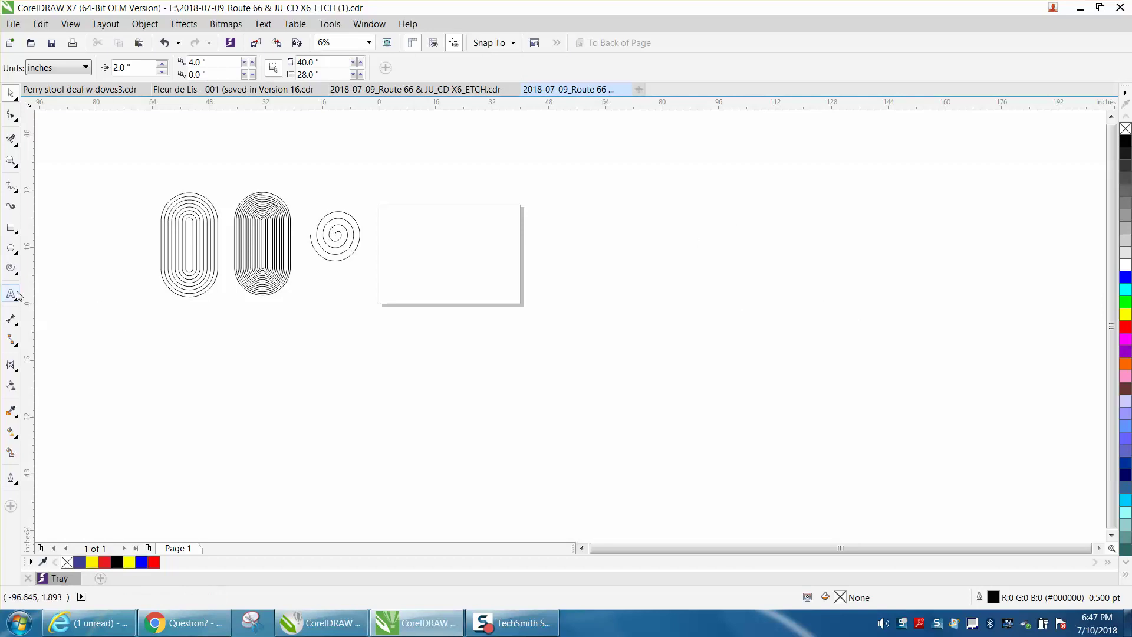
Draw a rectangle about 13 by 25.2 inches beside the nested ovals and set all its corner radii to 10 inches.
click(10, 227)
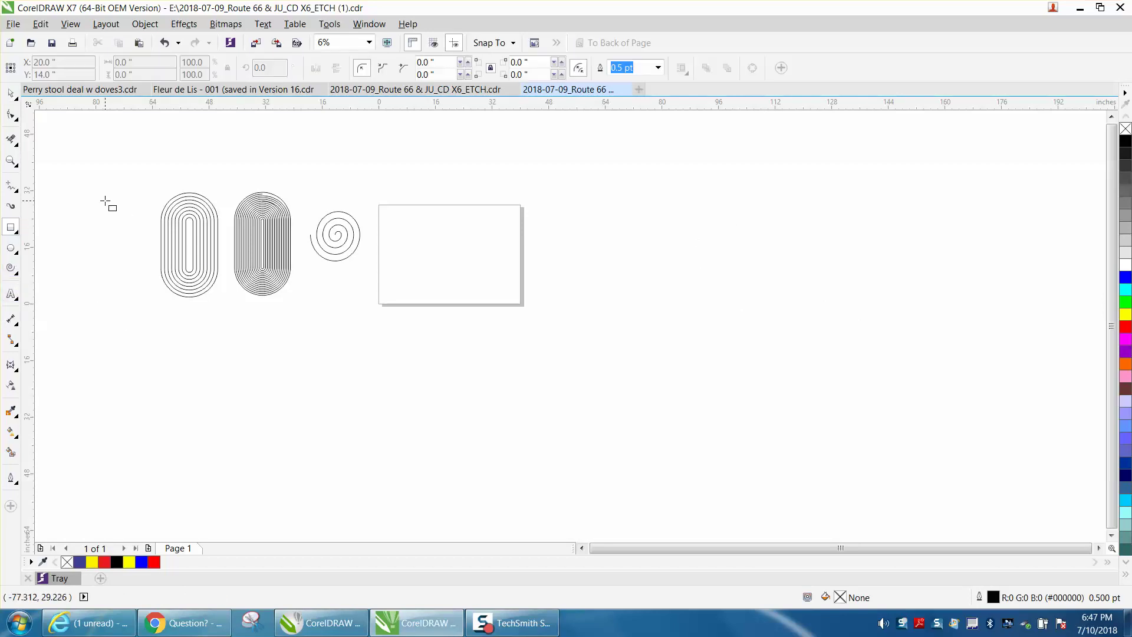
mouse_move(105, 201)
mouse_down()
mouse_move(106, 247)
mouse_move(139, 291)
mouse_move(152, 291)
mouse_up()
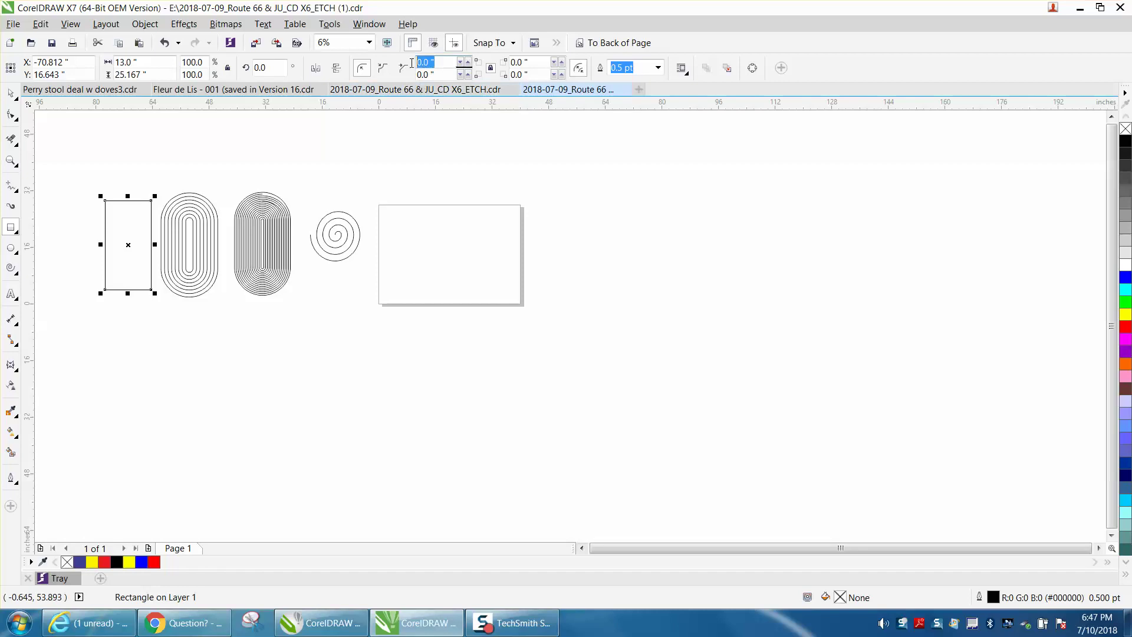
text(10)
key(Return)
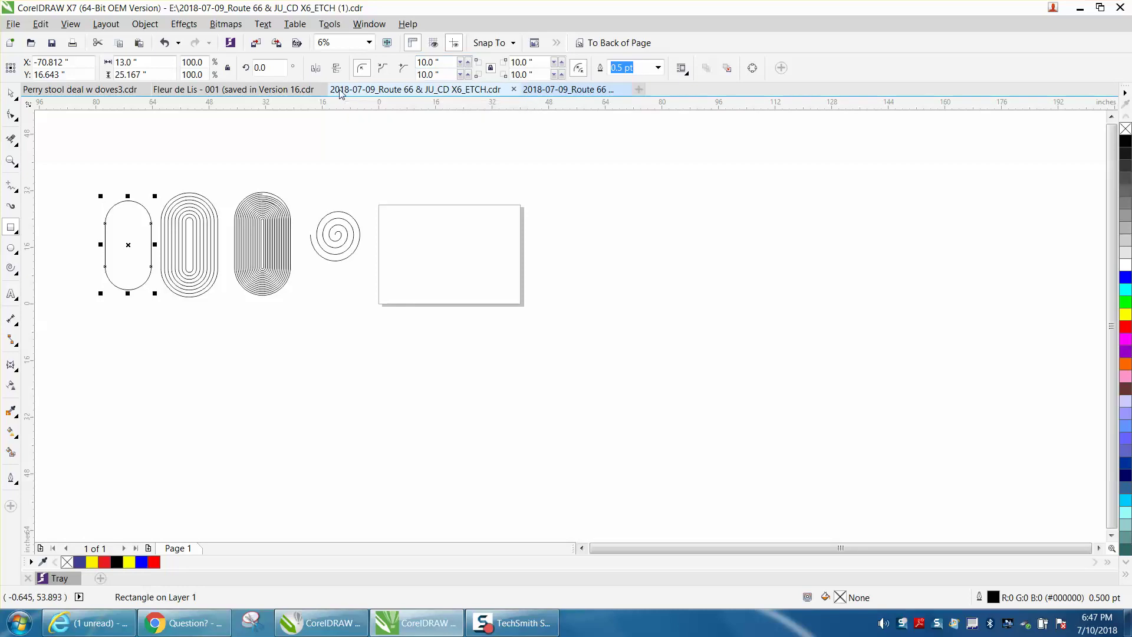
Apply an inside contour of 10 steps at a 1.0-inch offset to the rounded rectangle.
scroll(102, 161, up, 1)
key(z)
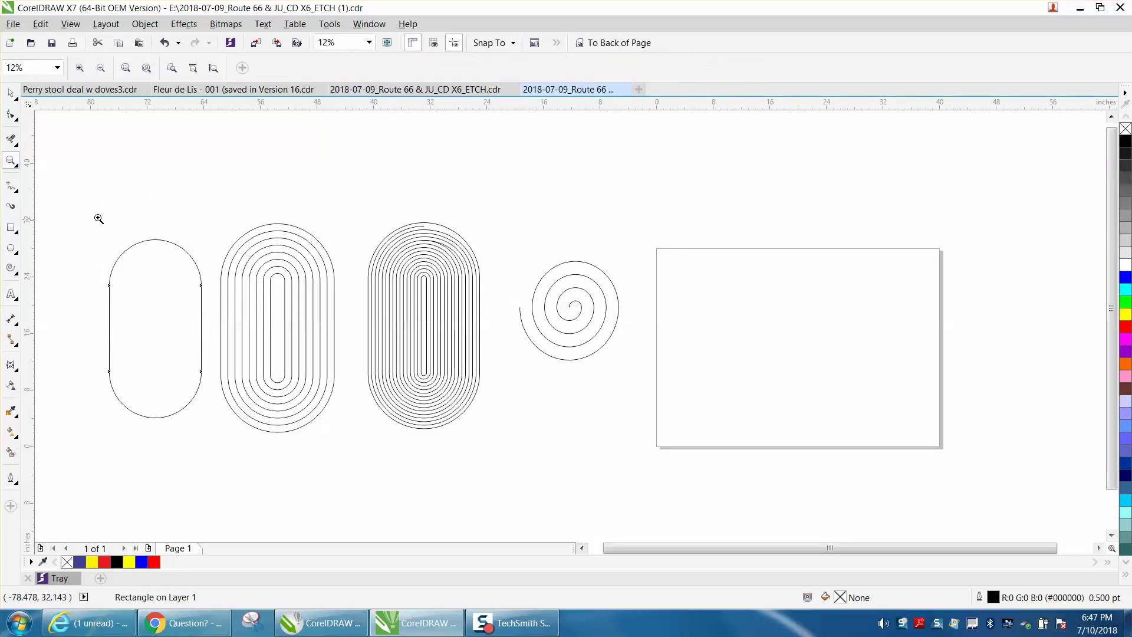
click(10, 93)
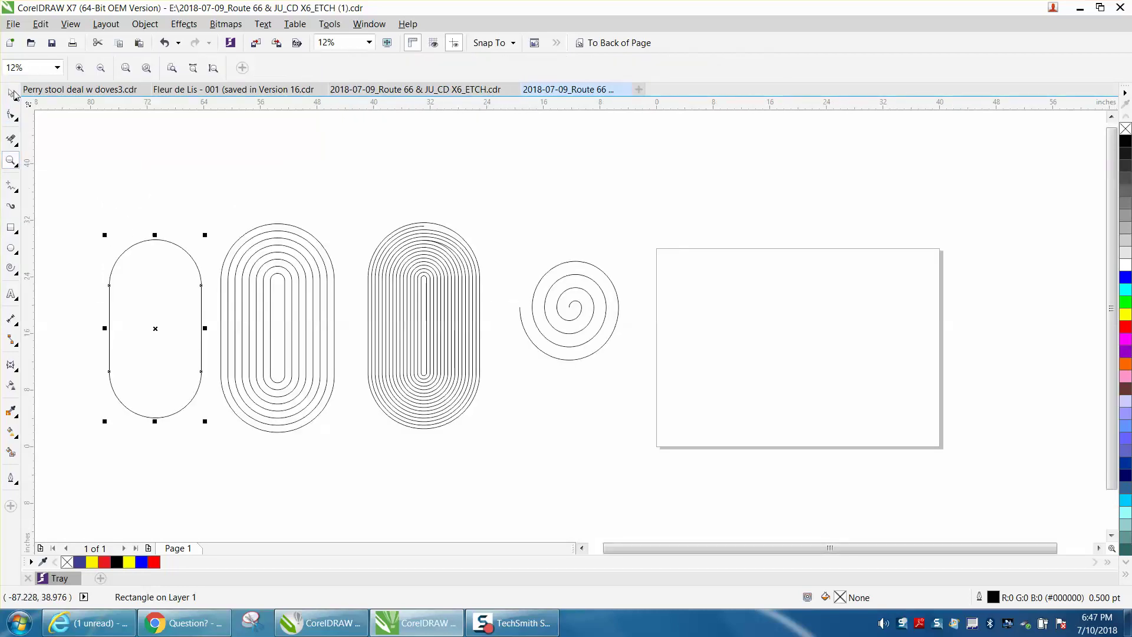
click(193, 27)
click(215, 121)
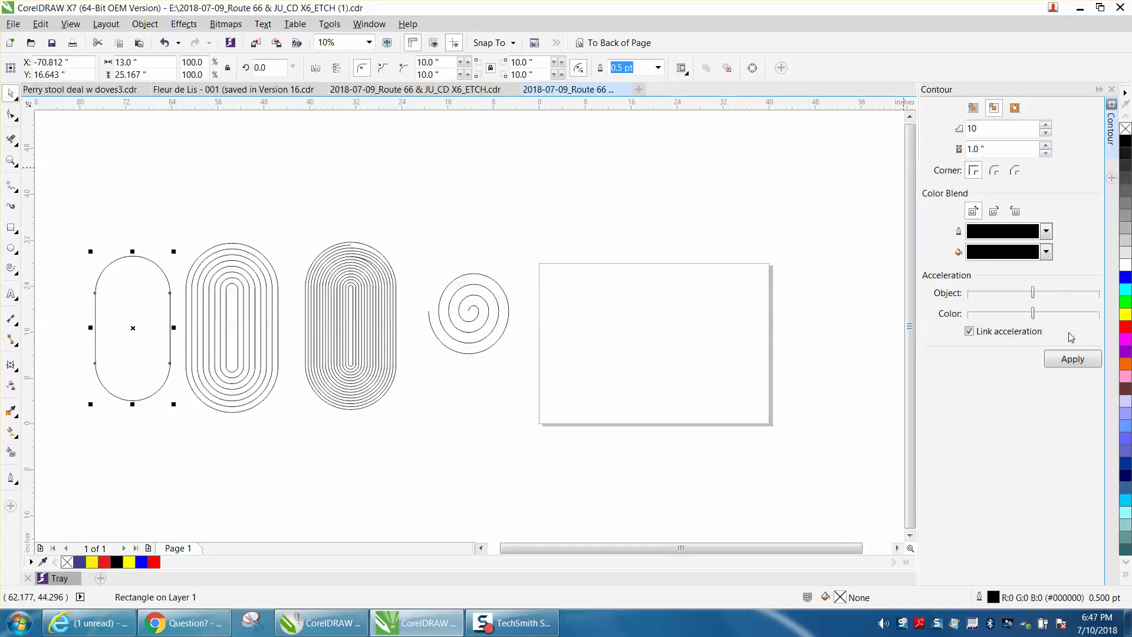
click(1074, 360)
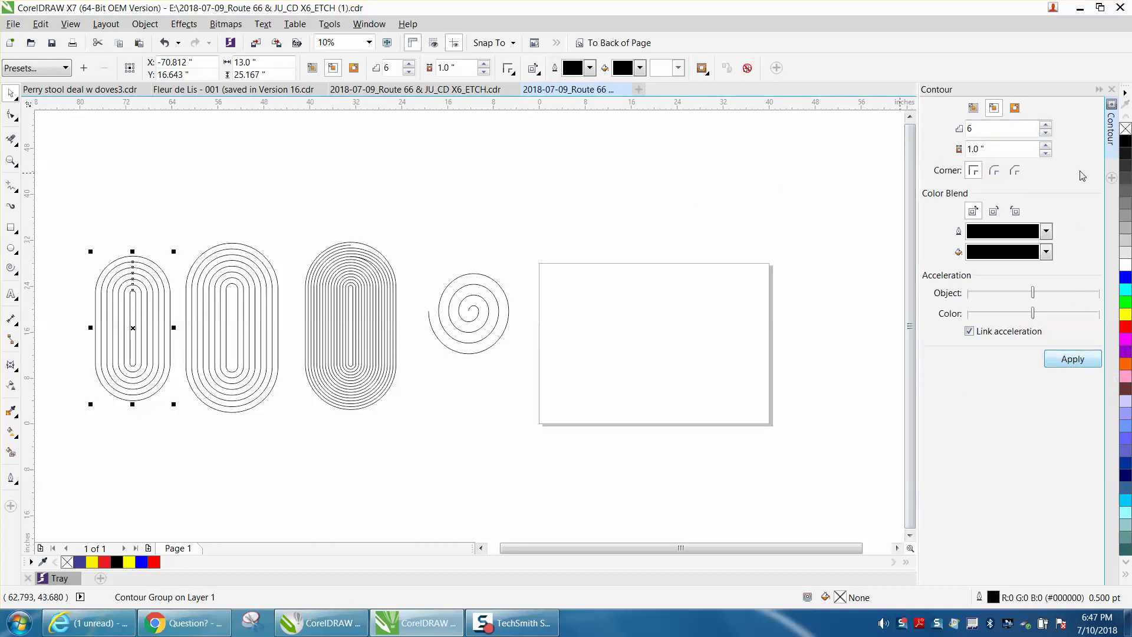
click(1112, 89)
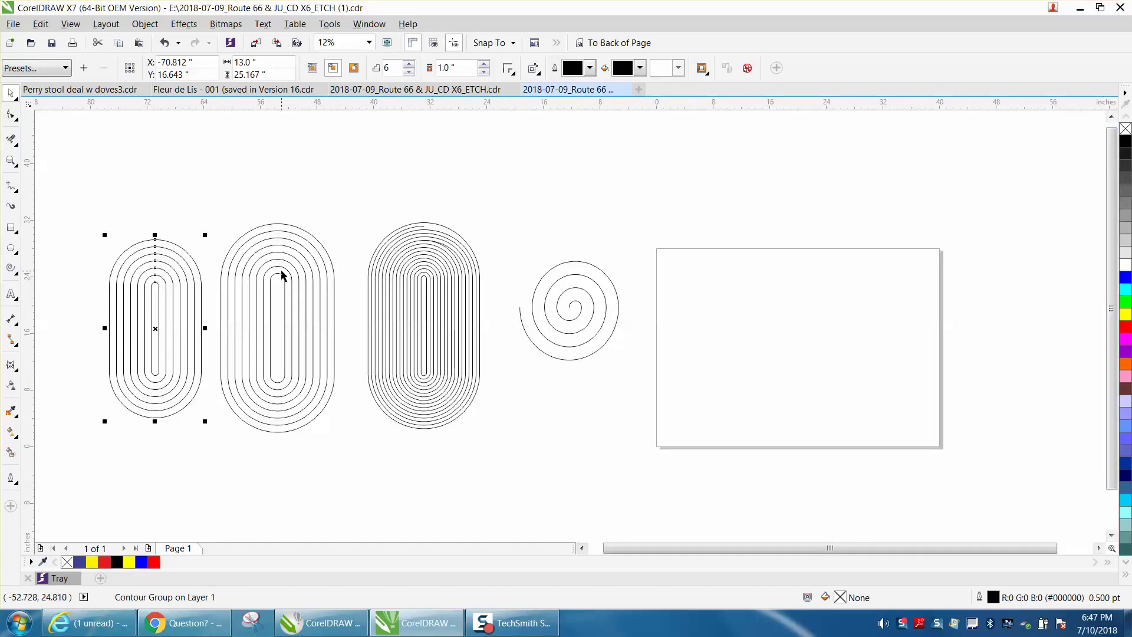
Examine the new contour group and compare it with the neighboring nested ovals and the spiral.
click(10, 161)
drag(99, 221, 319, 441)
right_click(376, 376)
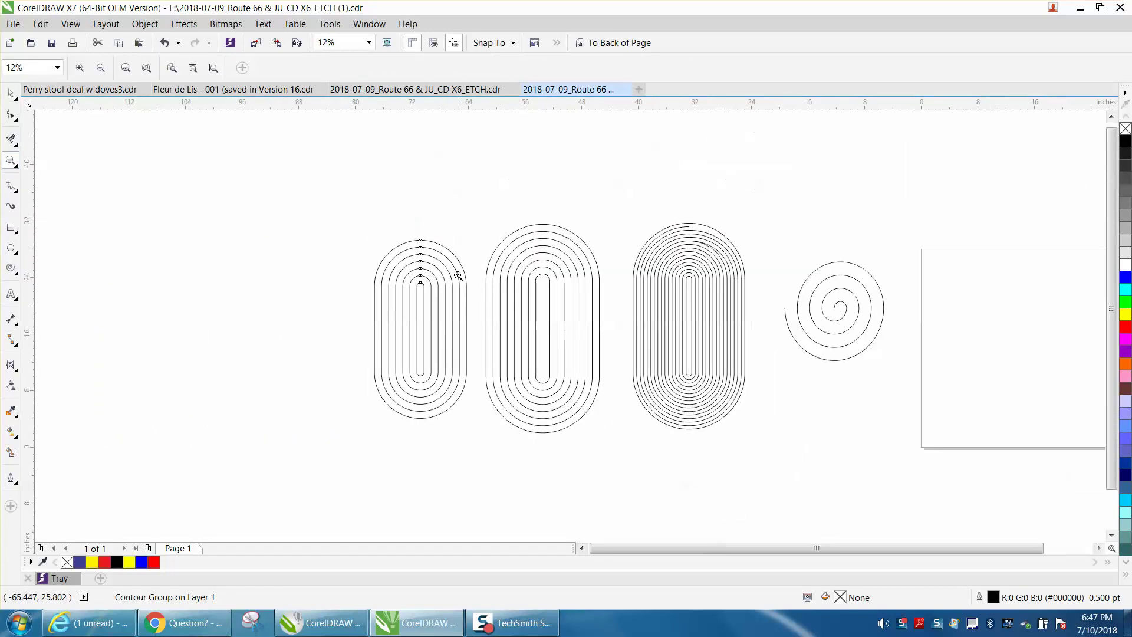
drag(615, 205, 819, 445)
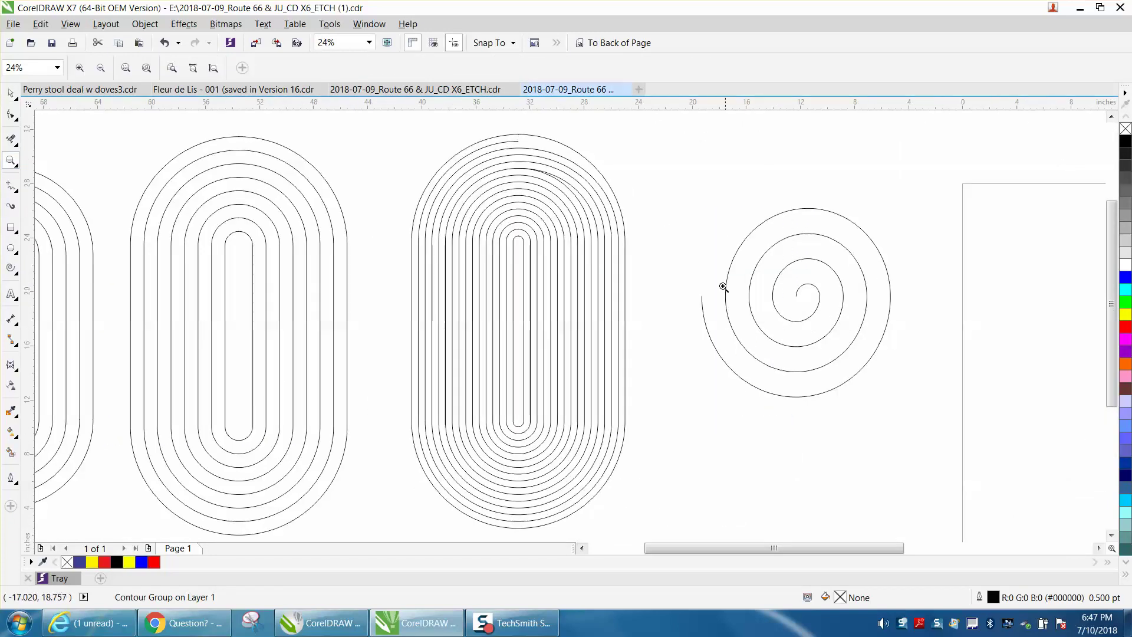
right_click(560, 189)
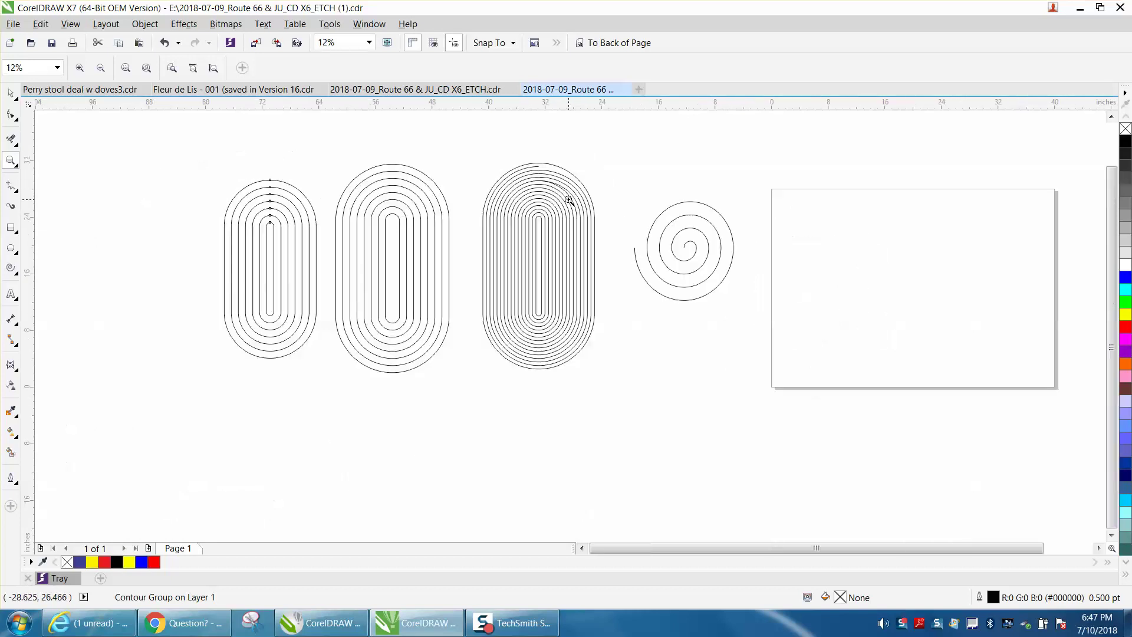
drag(327, 153, 550, 397)
click(10, 93)
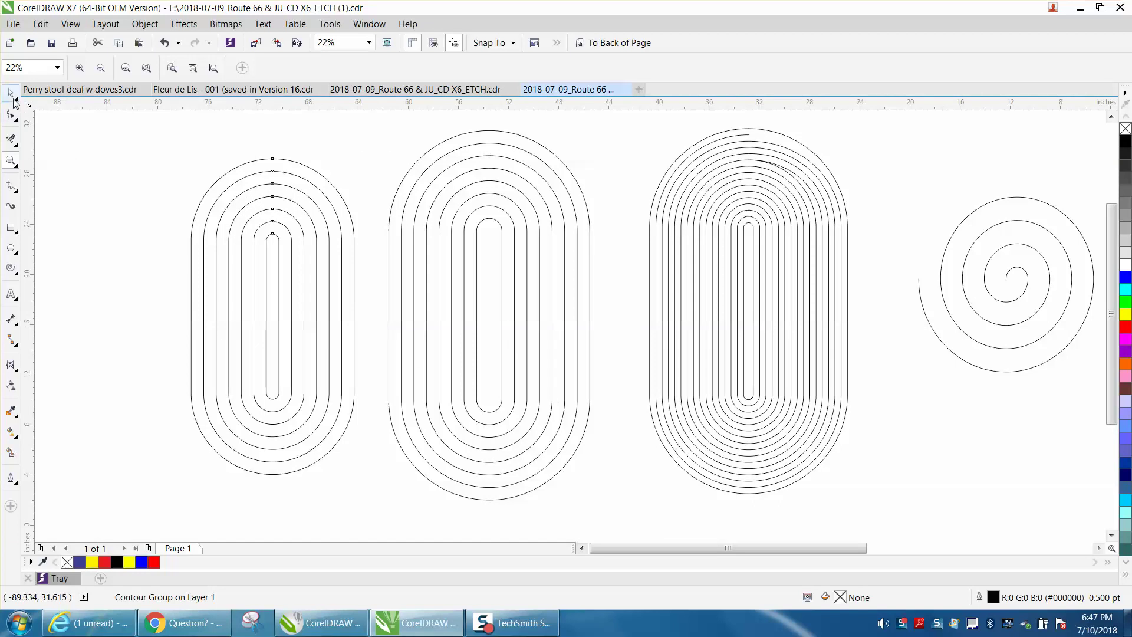
click(287, 163)
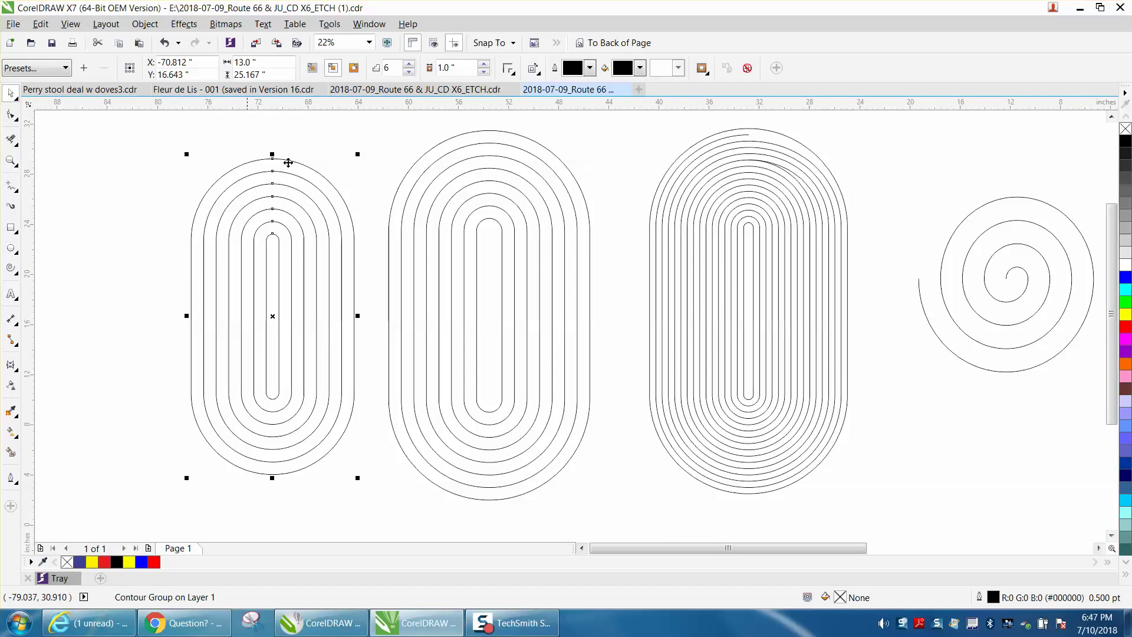
Convert the second ring from the outside of the oval beside the new contour group to curves.
click(468, 147)
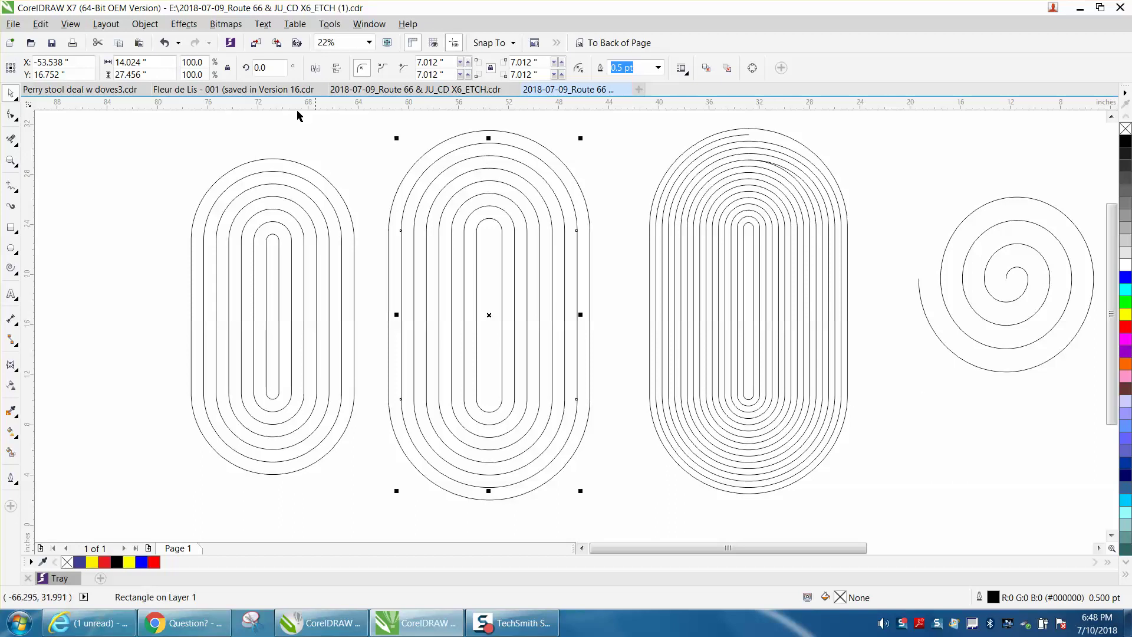
click(145, 24)
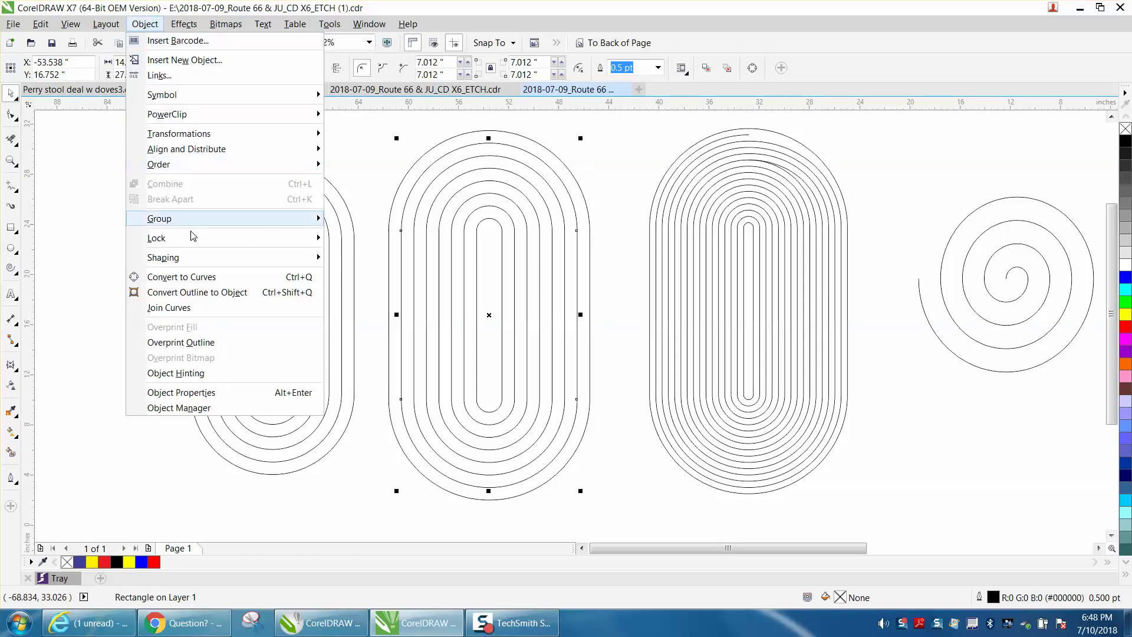
click(201, 275)
click(449, 168)
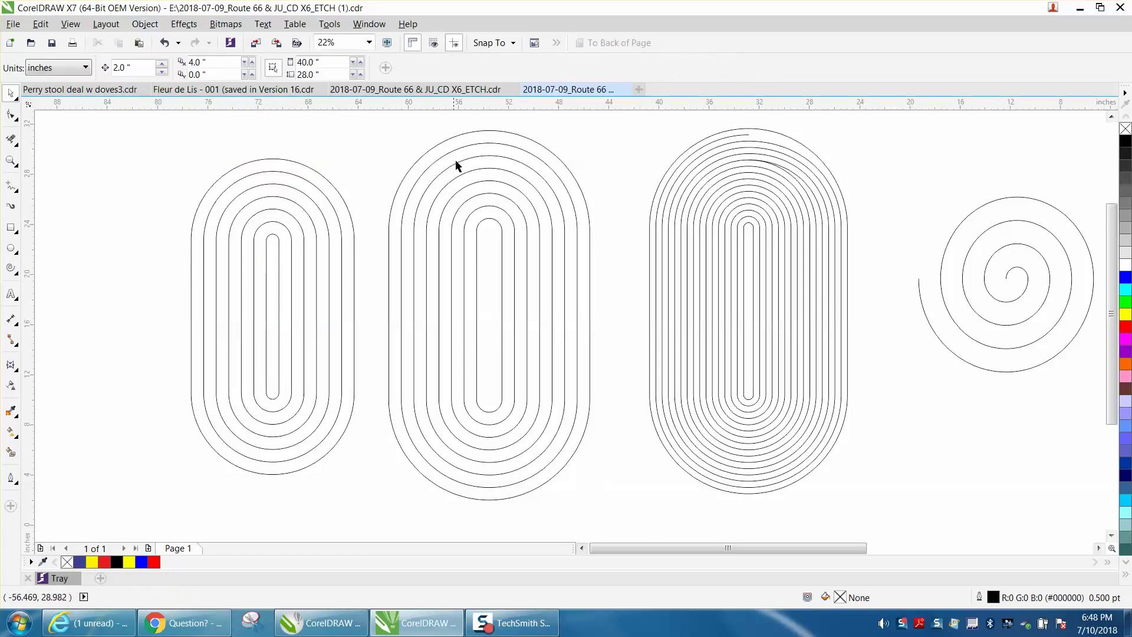
Select the six inner rings of the same nested oval together and convert them to curves.
click(468, 159)
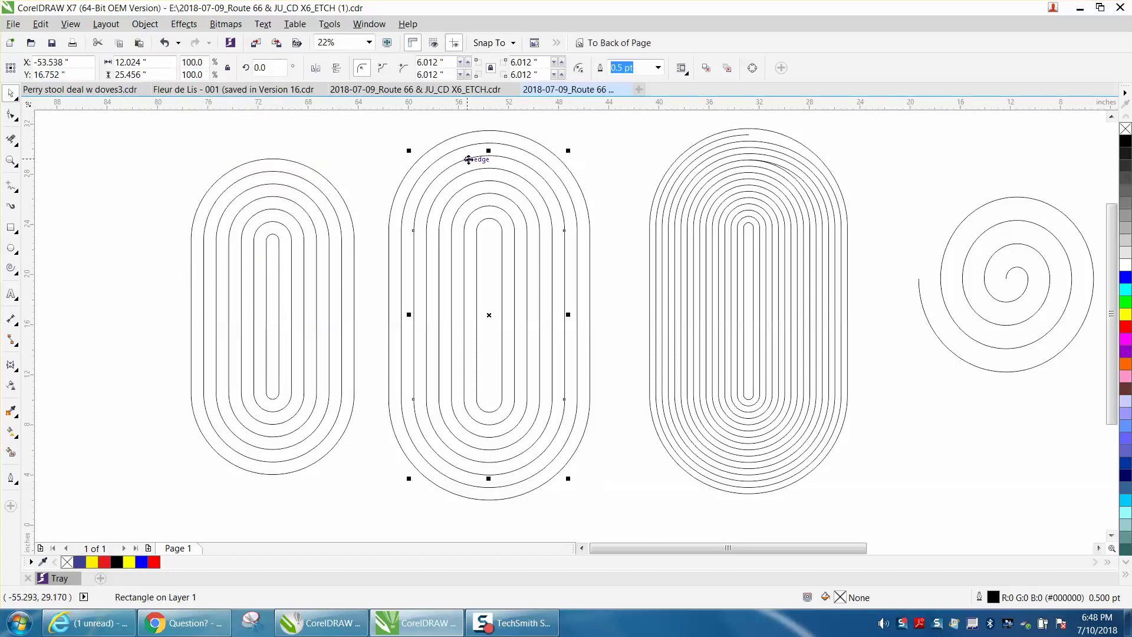
shift+click(487, 168)
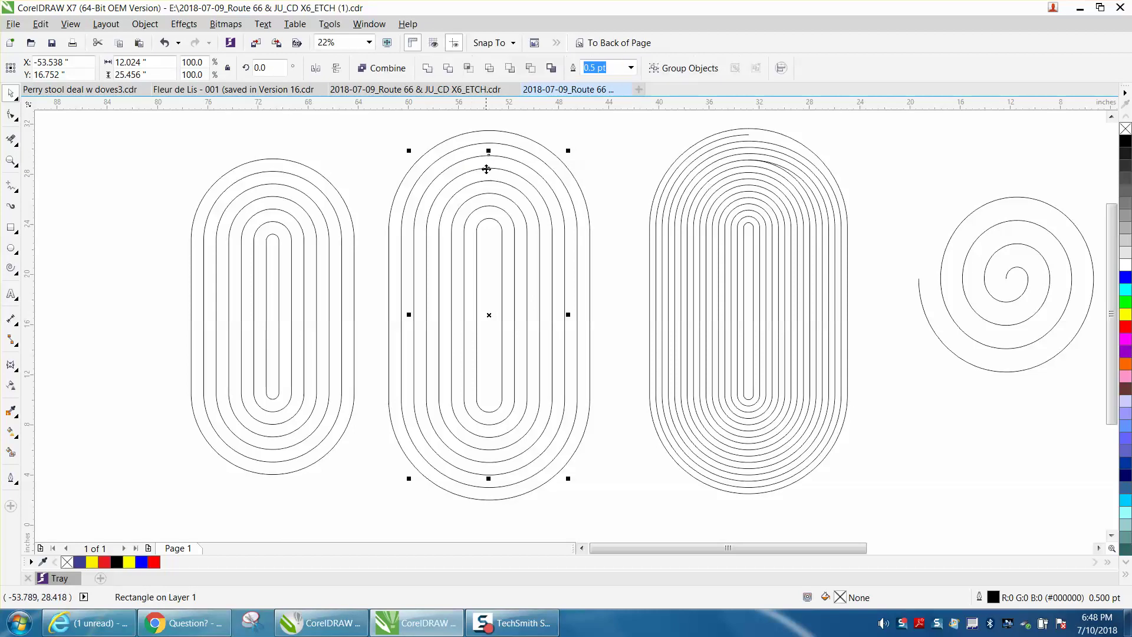
shift+click(489, 181)
shift+click(489, 193)
shift+click(491, 206)
shift+click(492, 219)
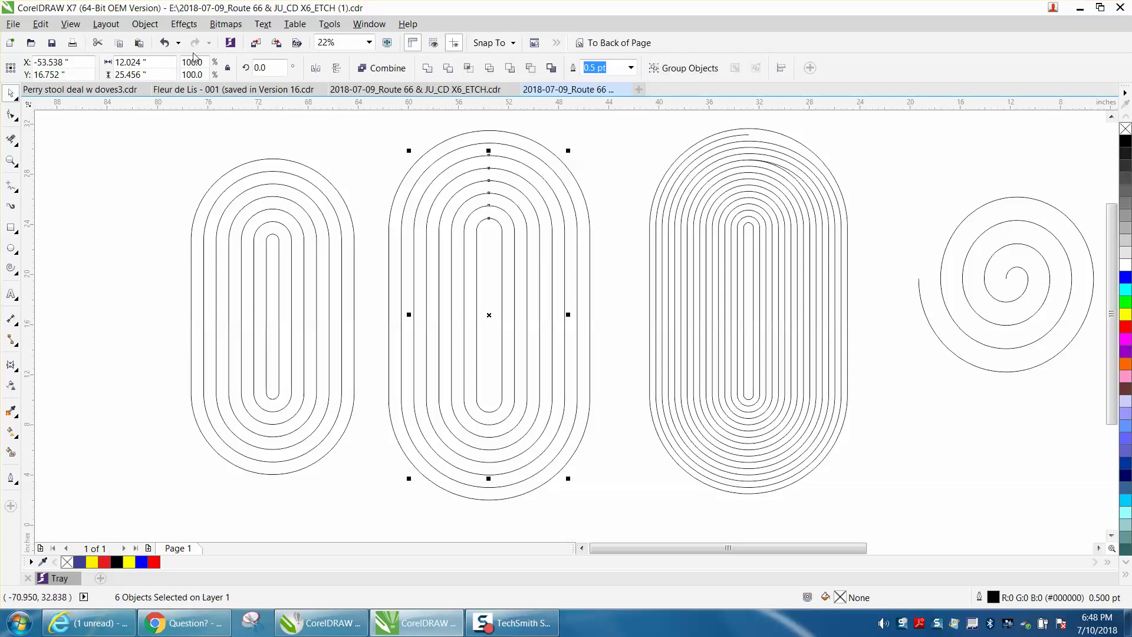
click(144, 23)
click(206, 278)
Break the second ring at its top node and move the loose right-hand end onto the third ring's top node.
click(11, 114)
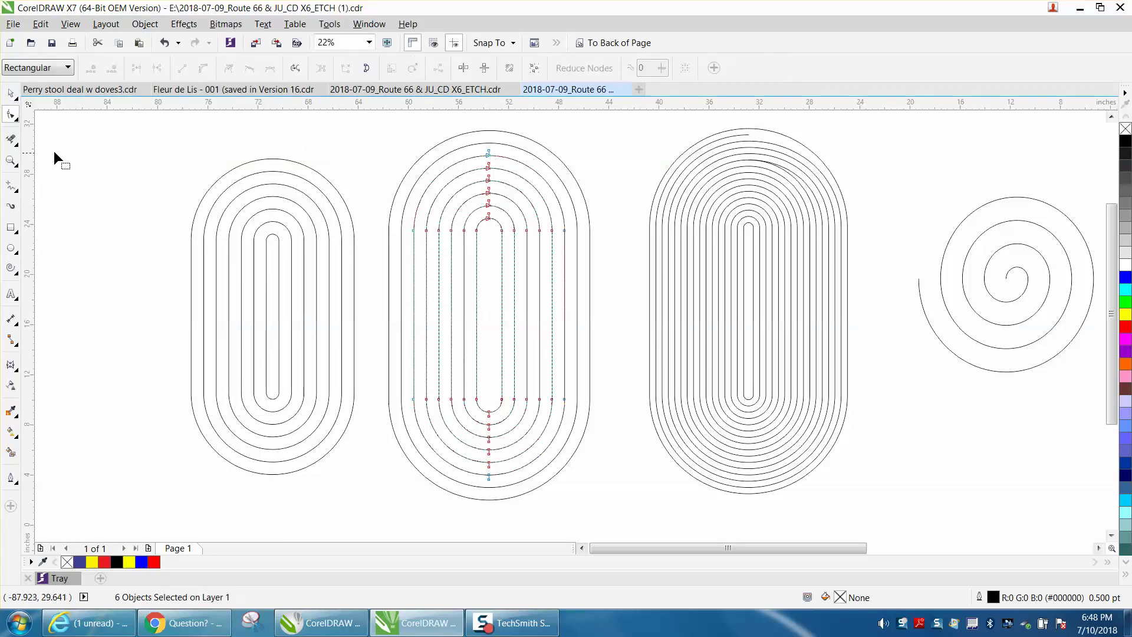
click(16, 165)
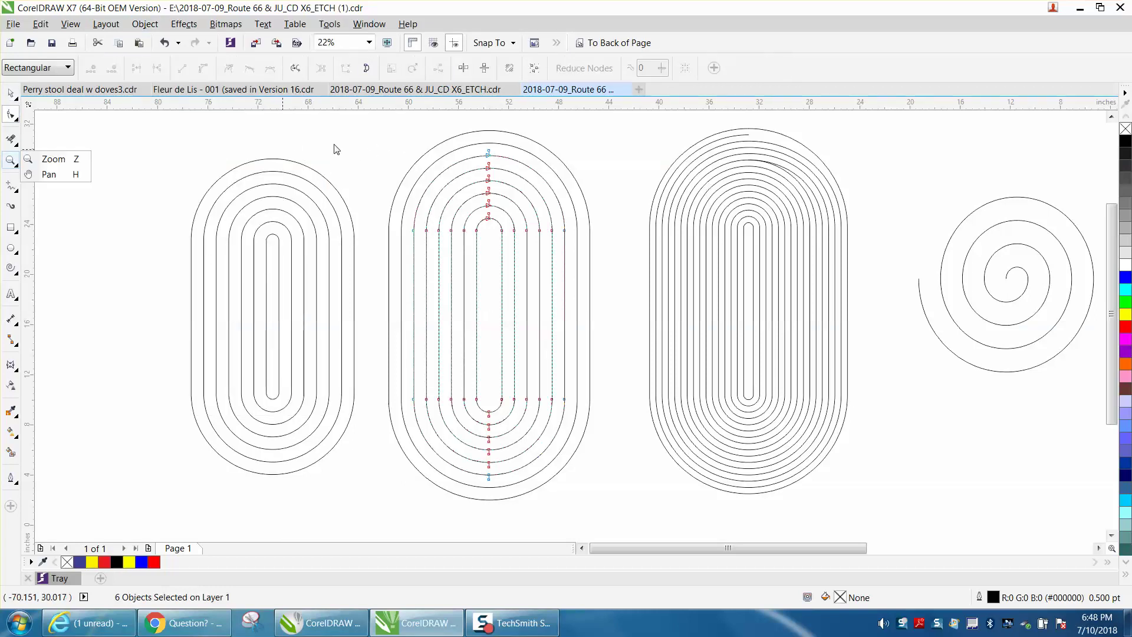
click(53, 159)
drag(460, 140, 557, 239)
scroll(529, 203, down, 3)
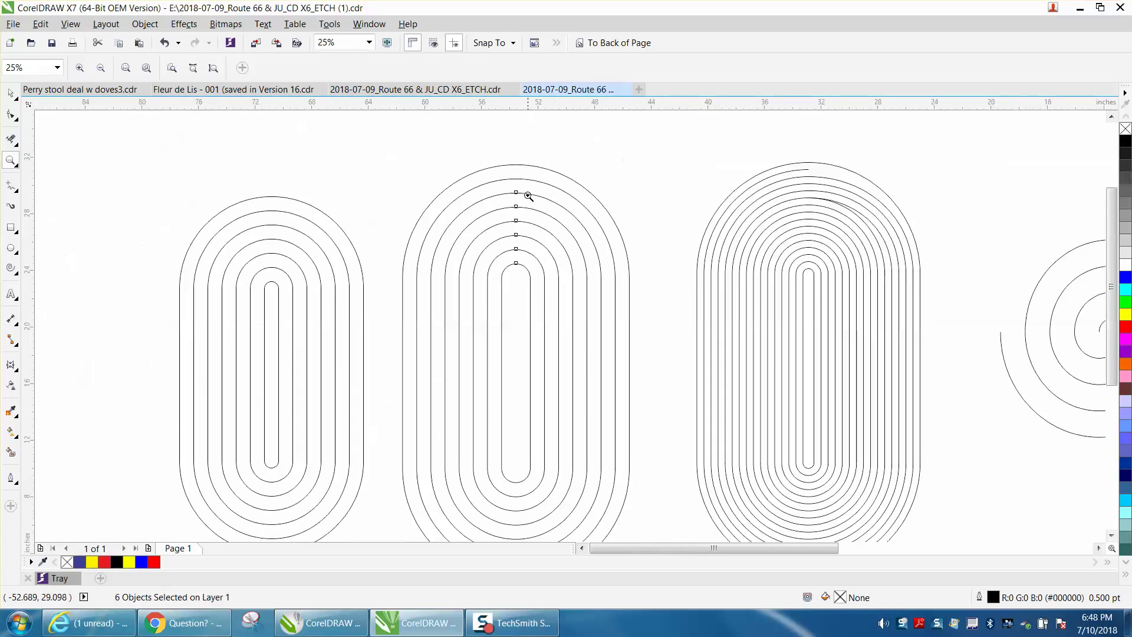
drag(476, 167, 614, 309)
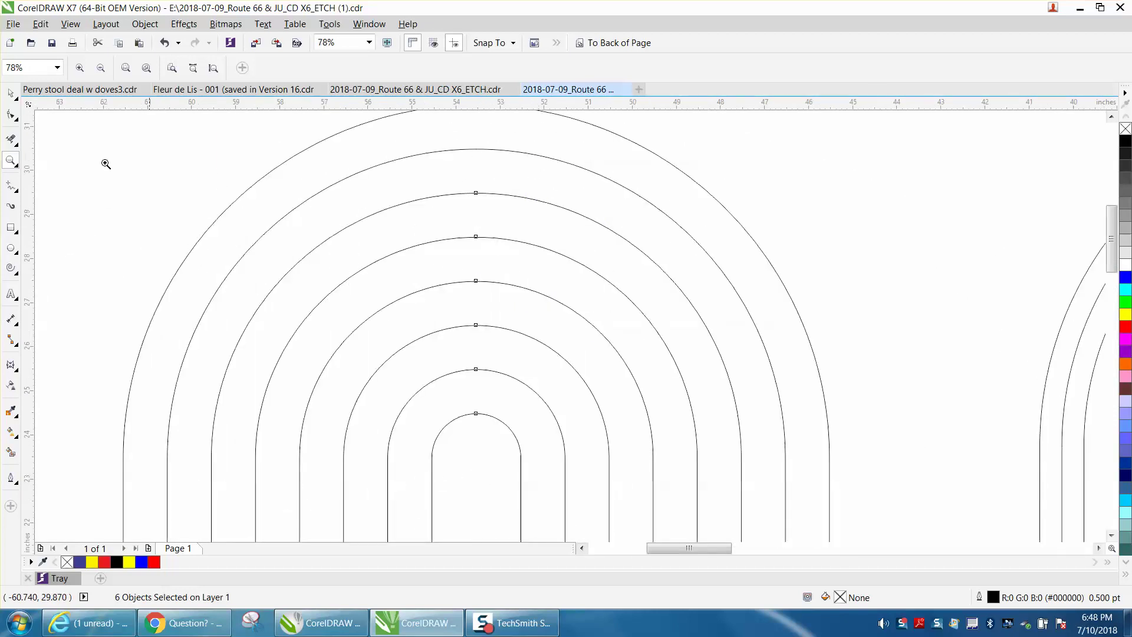
click(19, 116)
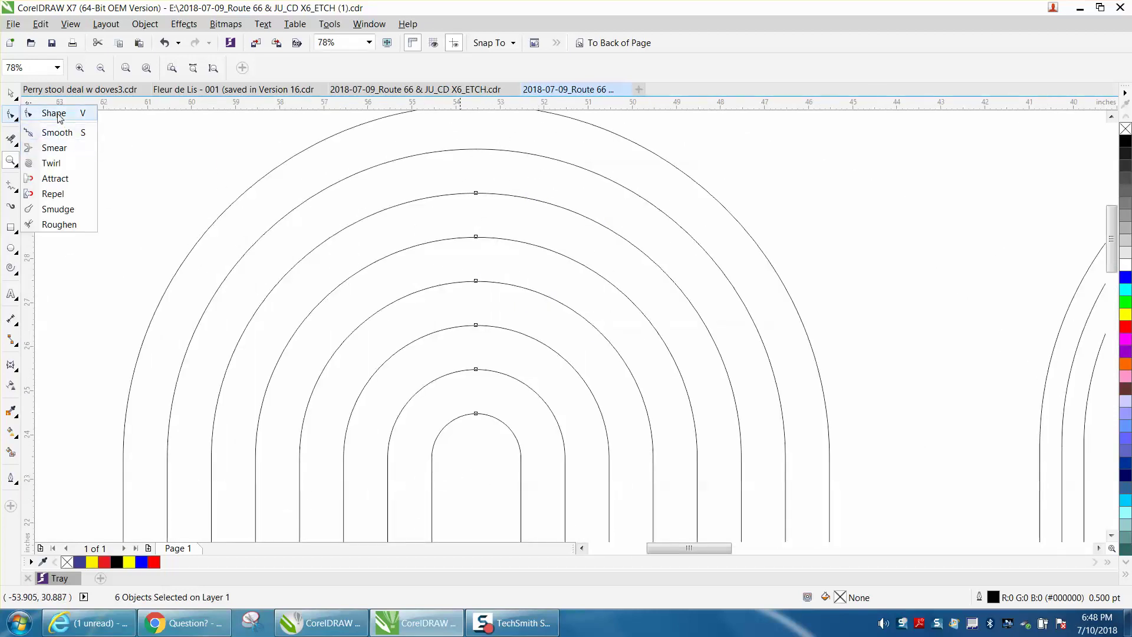
click(55, 113)
click(470, 149)
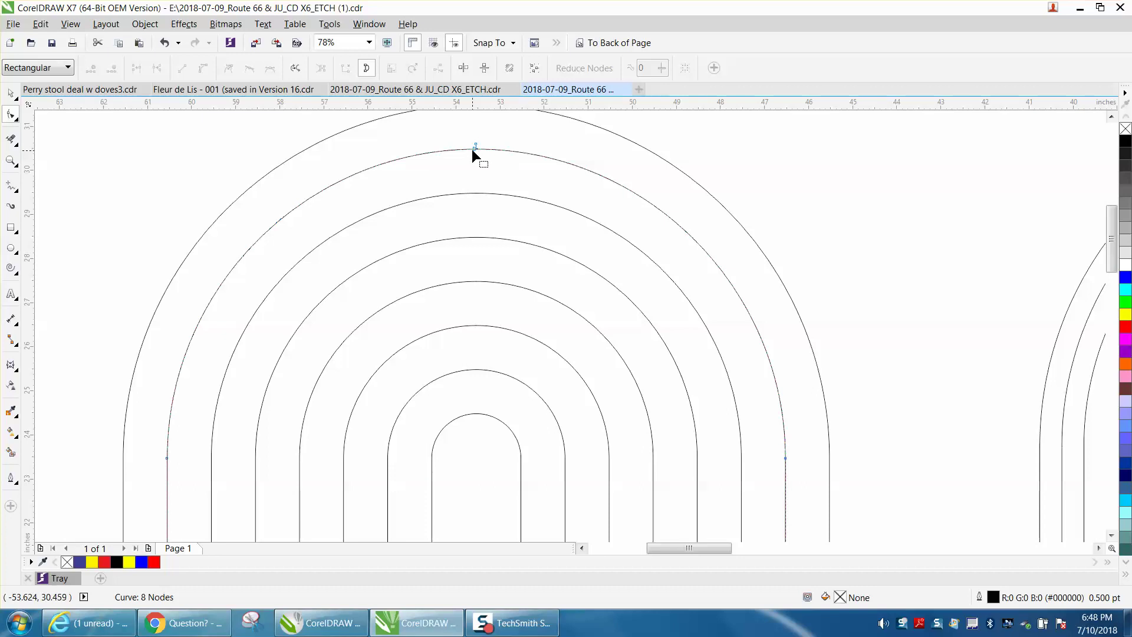
drag(457, 134, 491, 164)
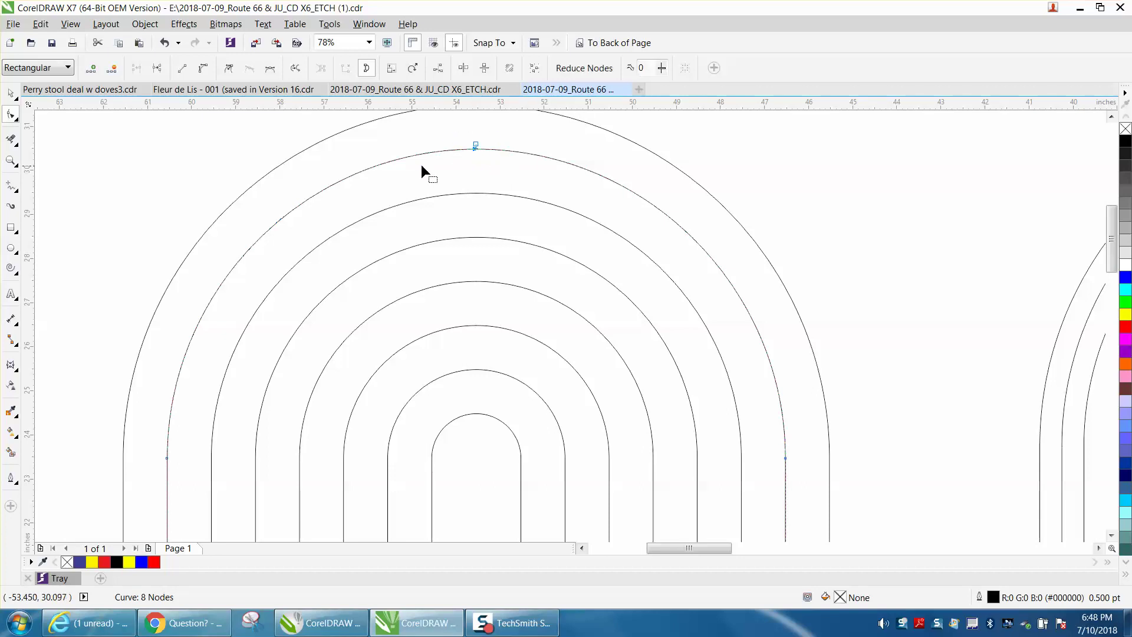
click(157, 68)
click(187, 150)
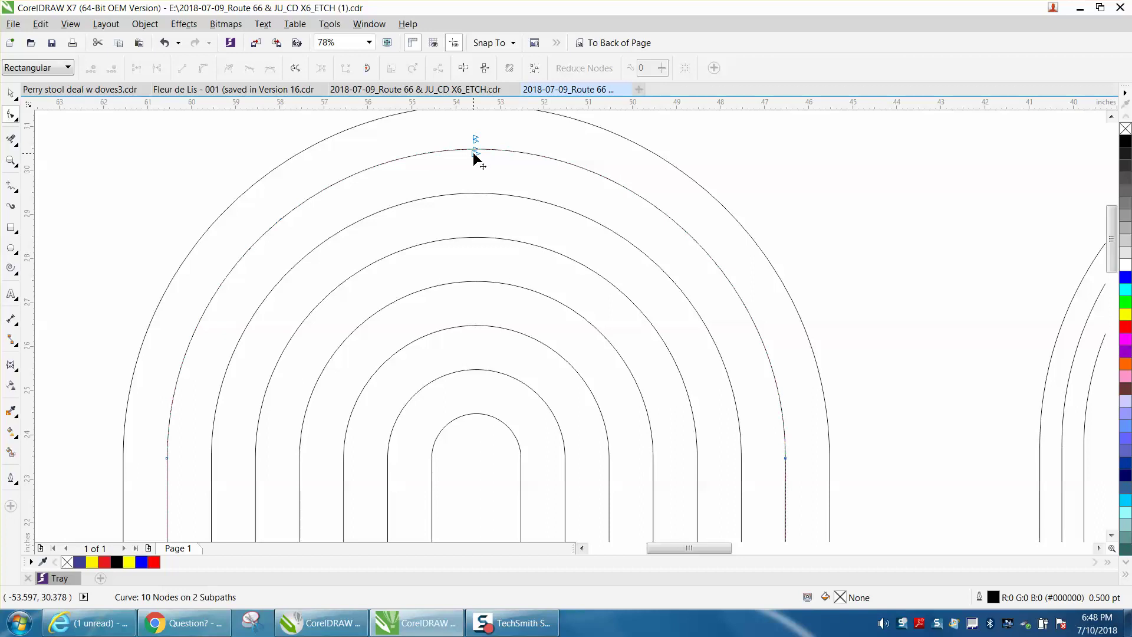
drag(474, 153, 474, 193)
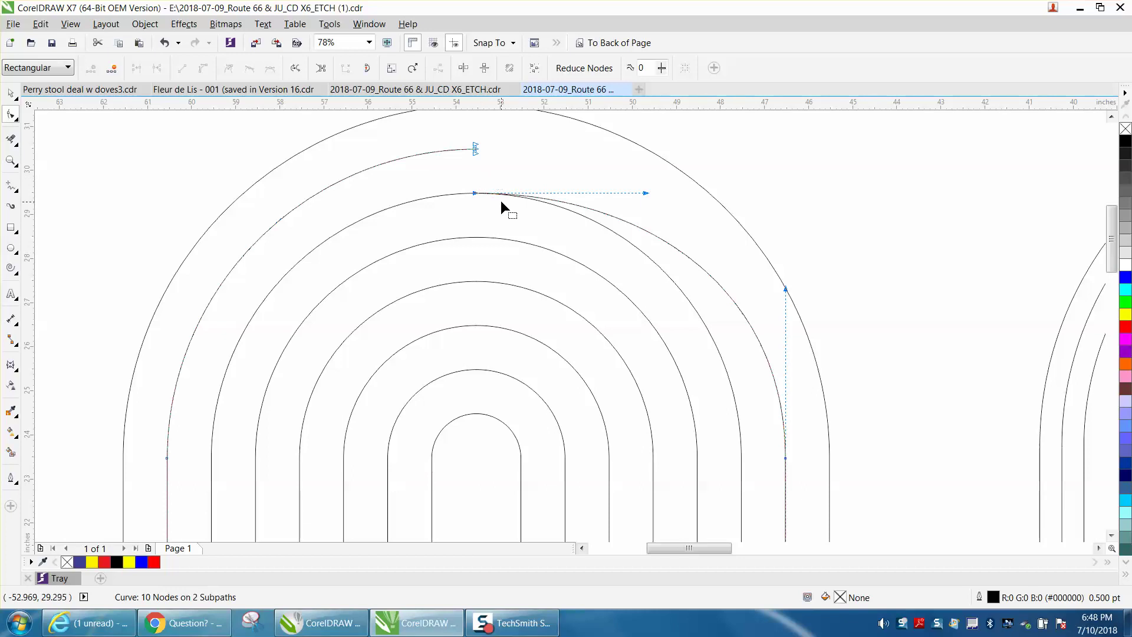
Break the third ring at its top node and move its right-hand end onto the fourth ring's top node.
click(468, 193)
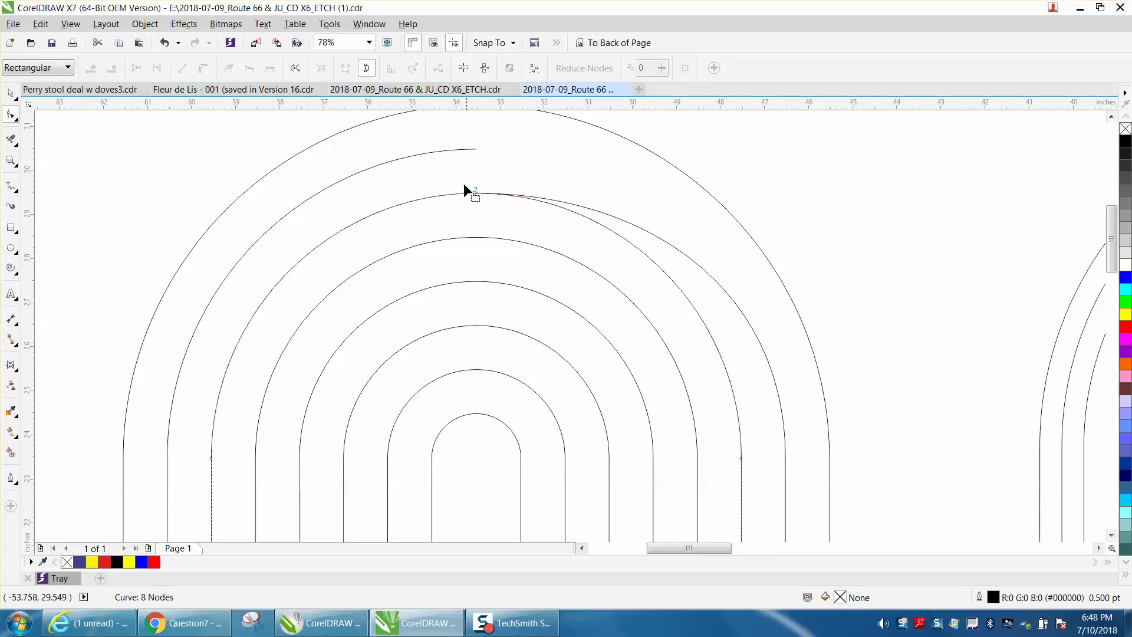
click(475, 191)
click(156, 68)
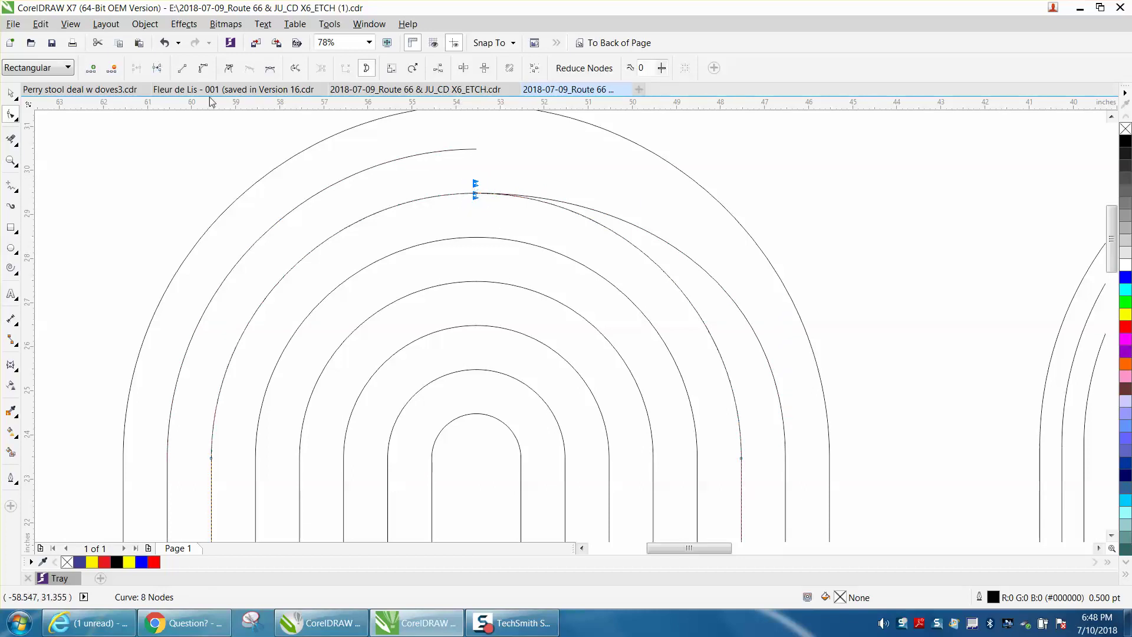
click(475, 193)
drag(475, 193, 477, 242)
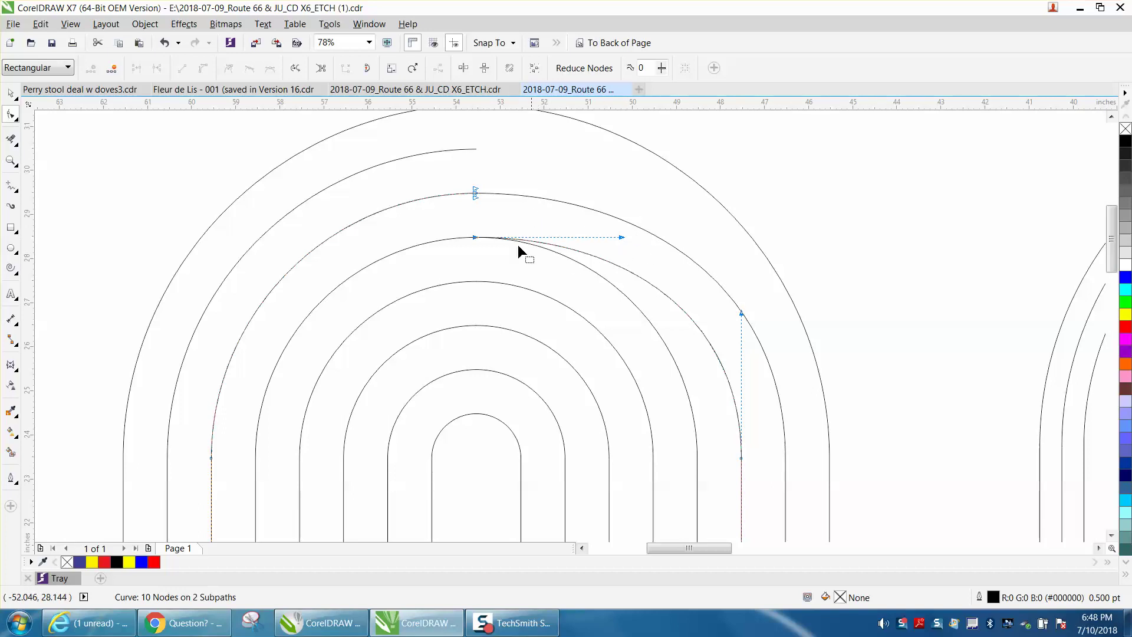
Break the fourth ring at its top node and move its right-hand end onto the fifth ring's top node.
click(460, 237)
drag(497, 247, 497, 248)
click(203, 67)
click(453, 239)
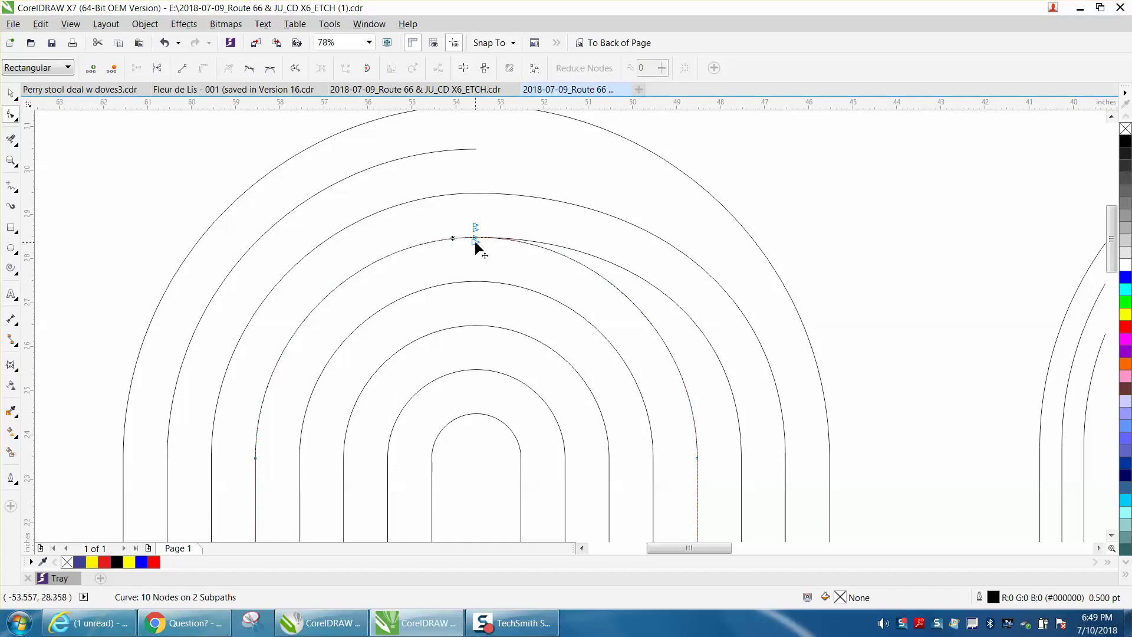
drag(475, 239, 474, 281)
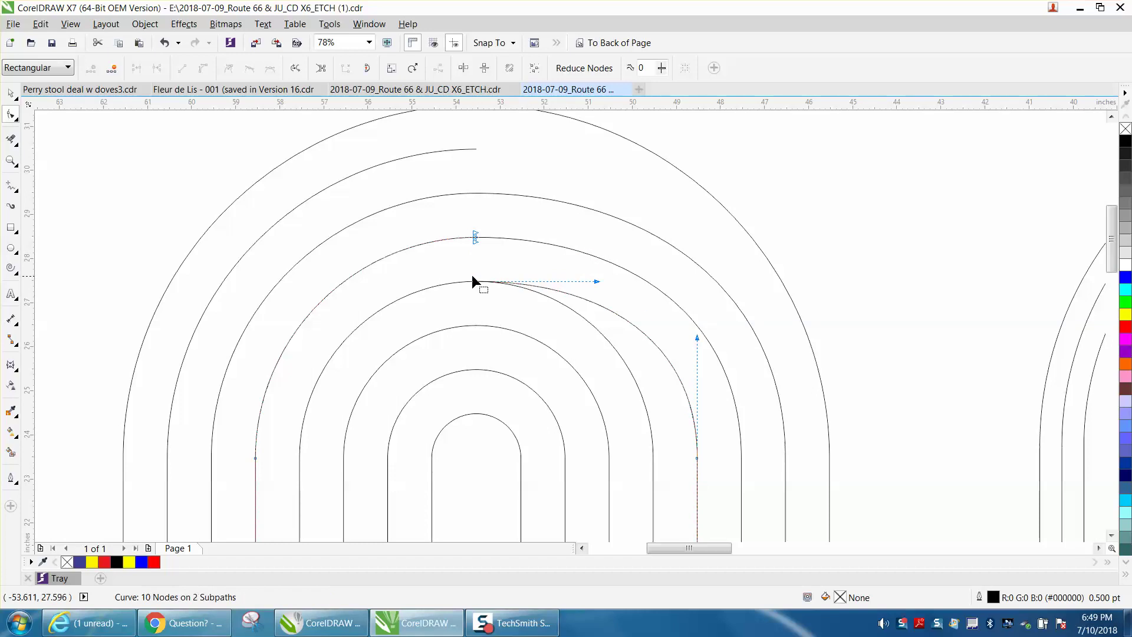
Break the fifth ring at its top node and move its right-hand end onto the sixth ring's top node.
click(458, 281)
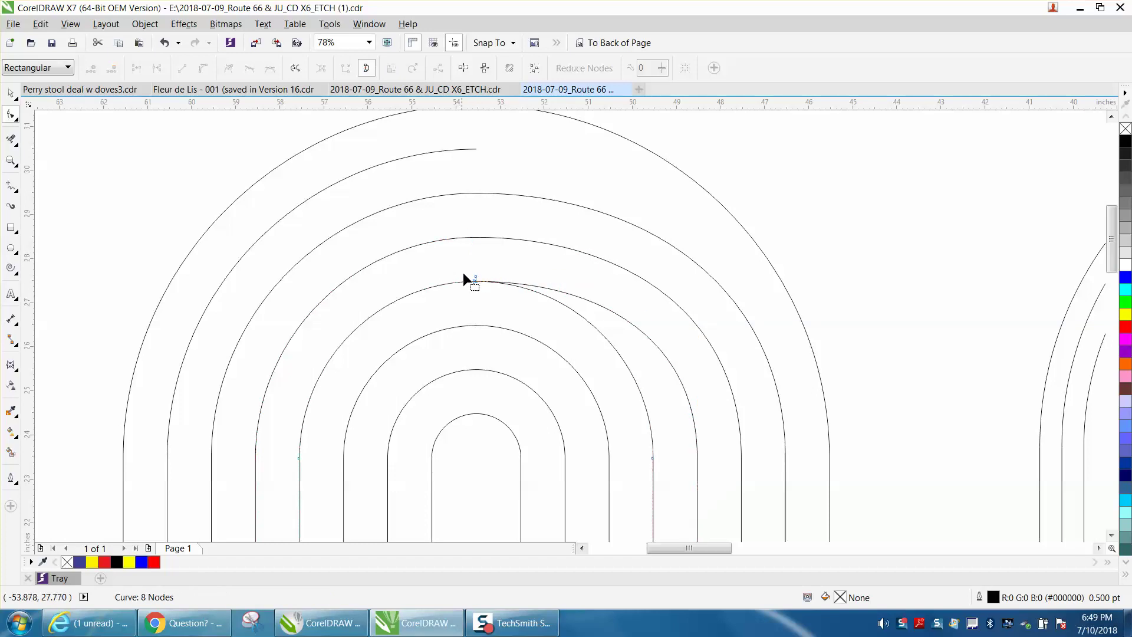
drag(500, 291, 500, 291)
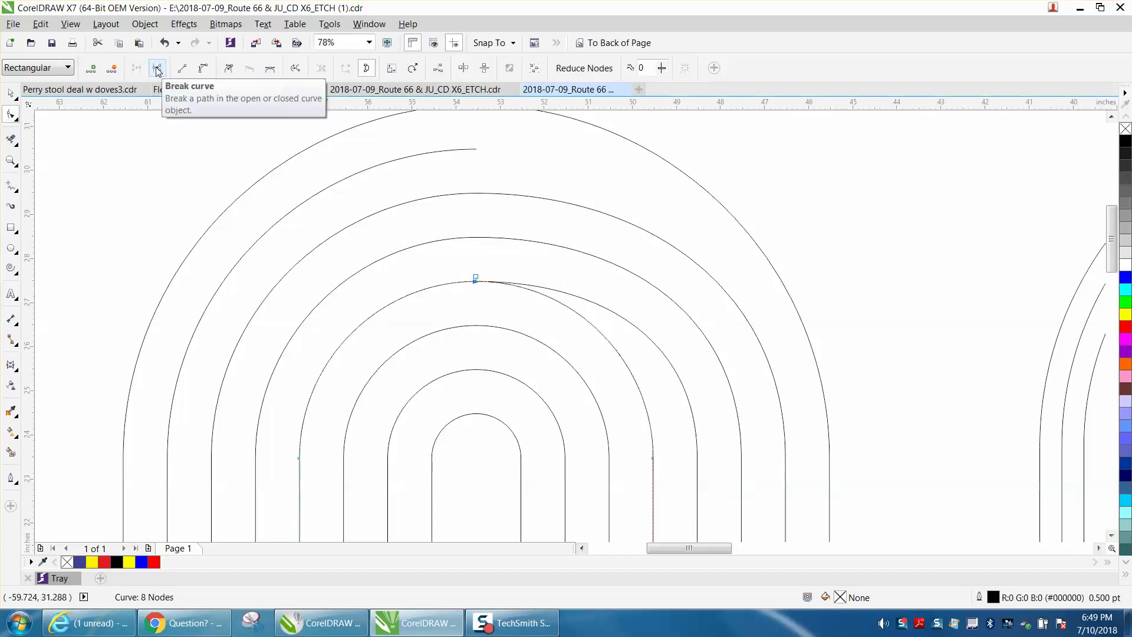
click(157, 68)
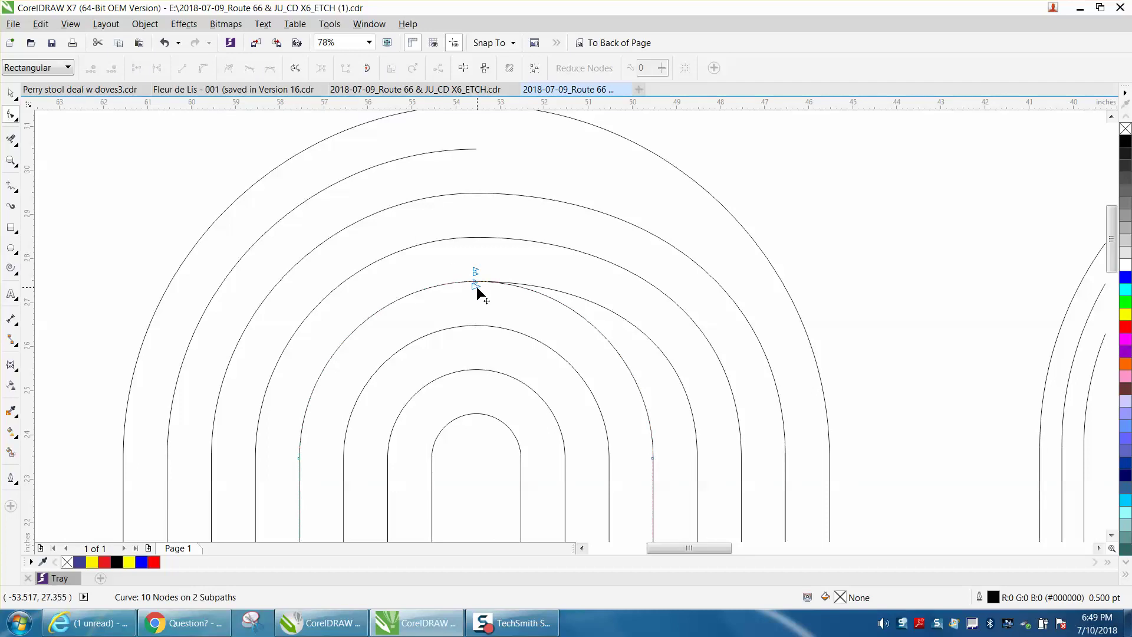
drag(475, 286, 478, 326)
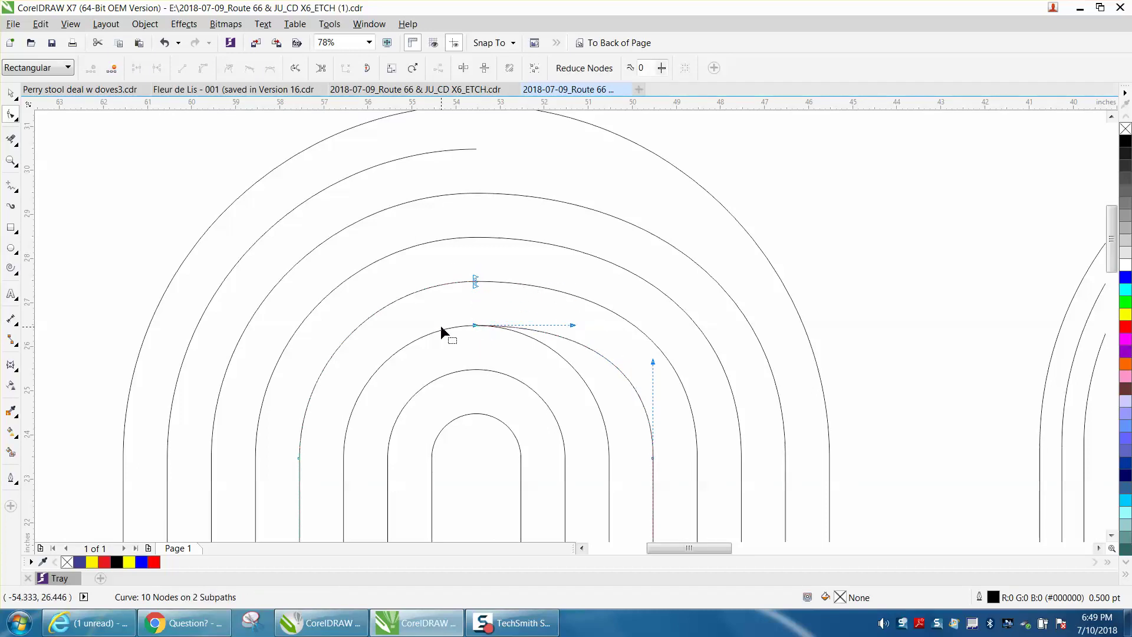
Break the sixth ring at its top node and move its right-hand end onto the seventh ring's top node.
click(469, 323)
click(157, 68)
click(465, 324)
drag(475, 331, 476, 372)
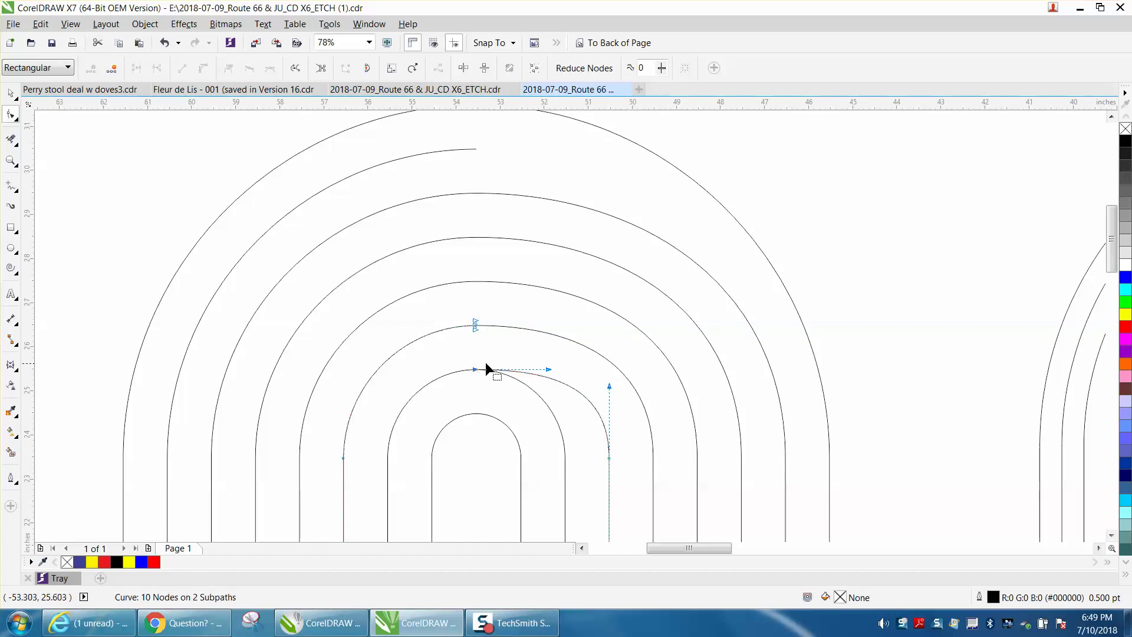
Break the seventh ring at its top node and move its right-hand end onto the innermost ring's top node.
click(458, 372)
drag(463, 355, 492, 385)
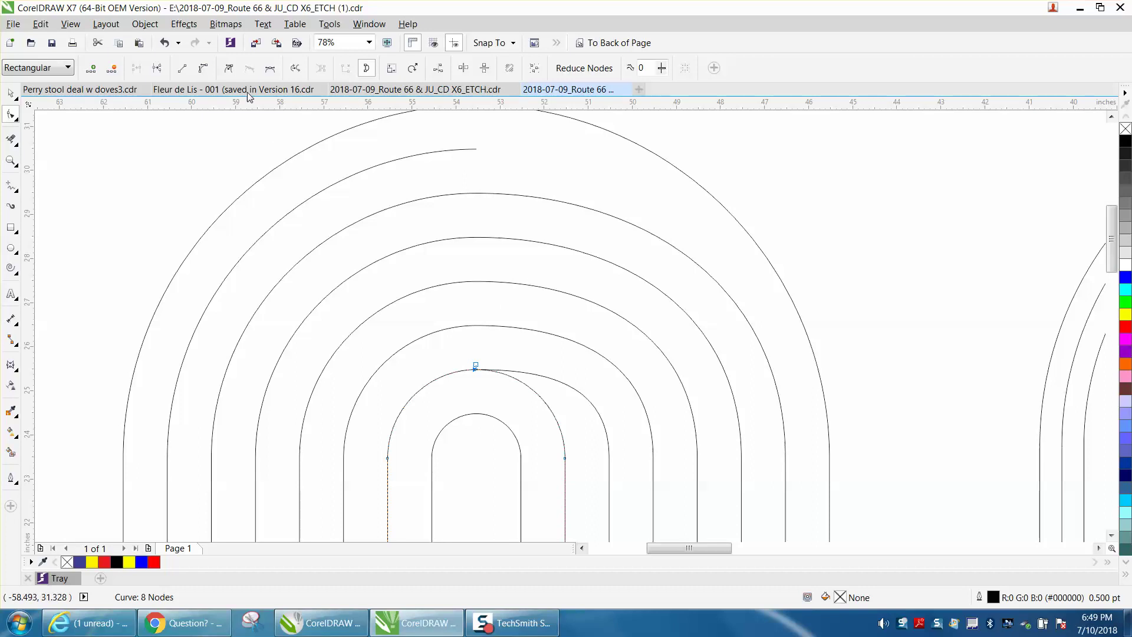
click(182, 68)
click(350, 347)
drag(474, 373, 476, 412)
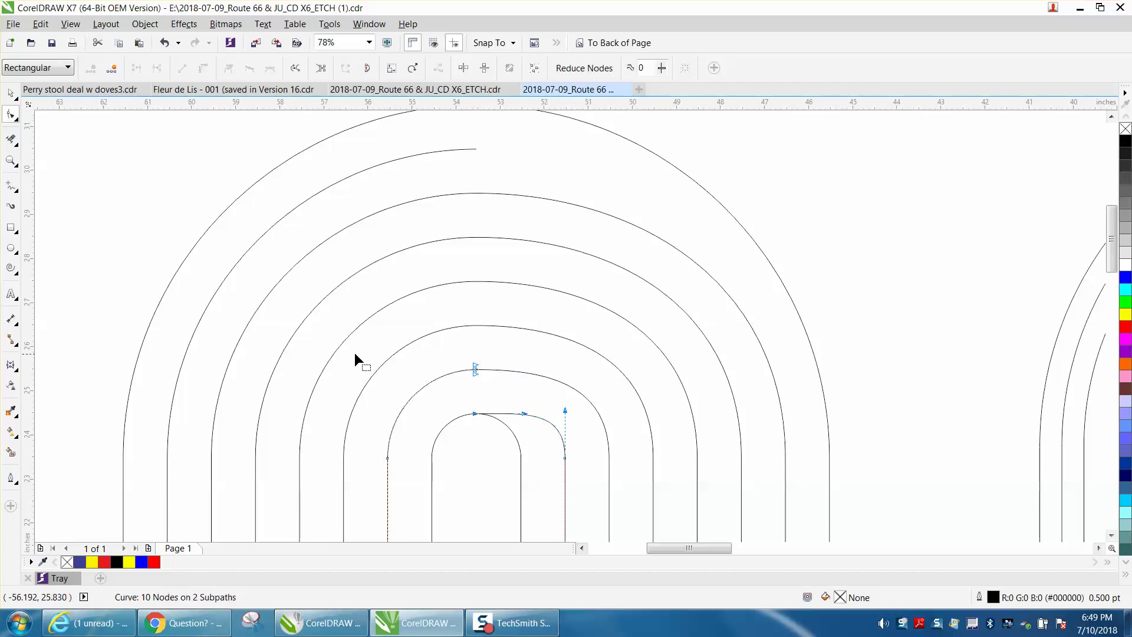
Delete the right half of the innermost ring with the Virtual Segment Delete tool, keeping its left half.
scroll(339, 349, down, 2)
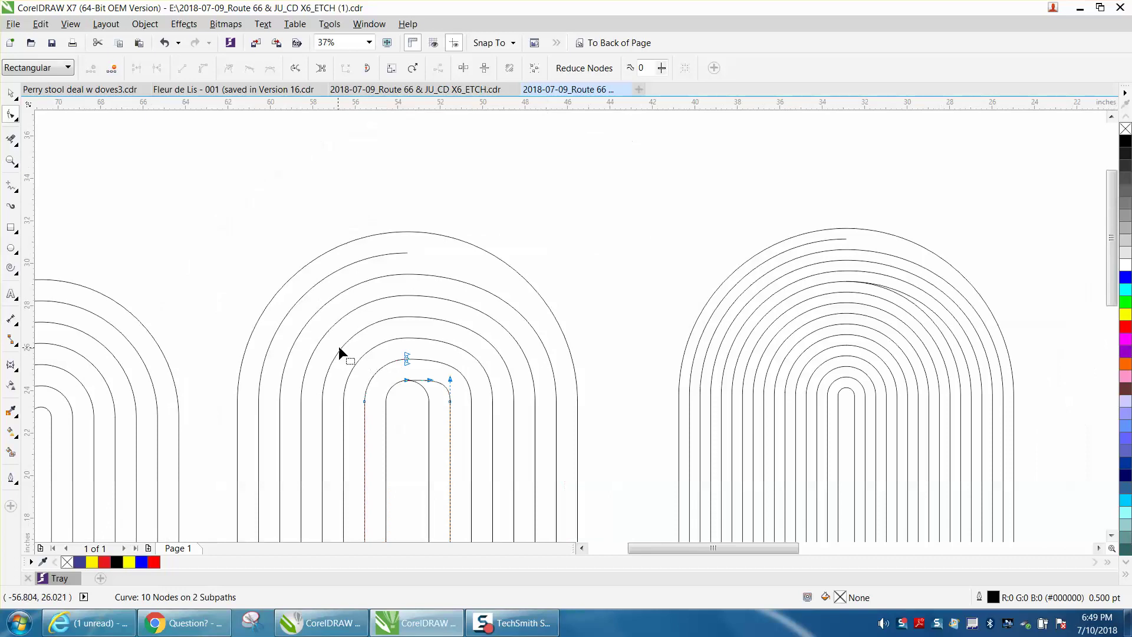
click(10, 139)
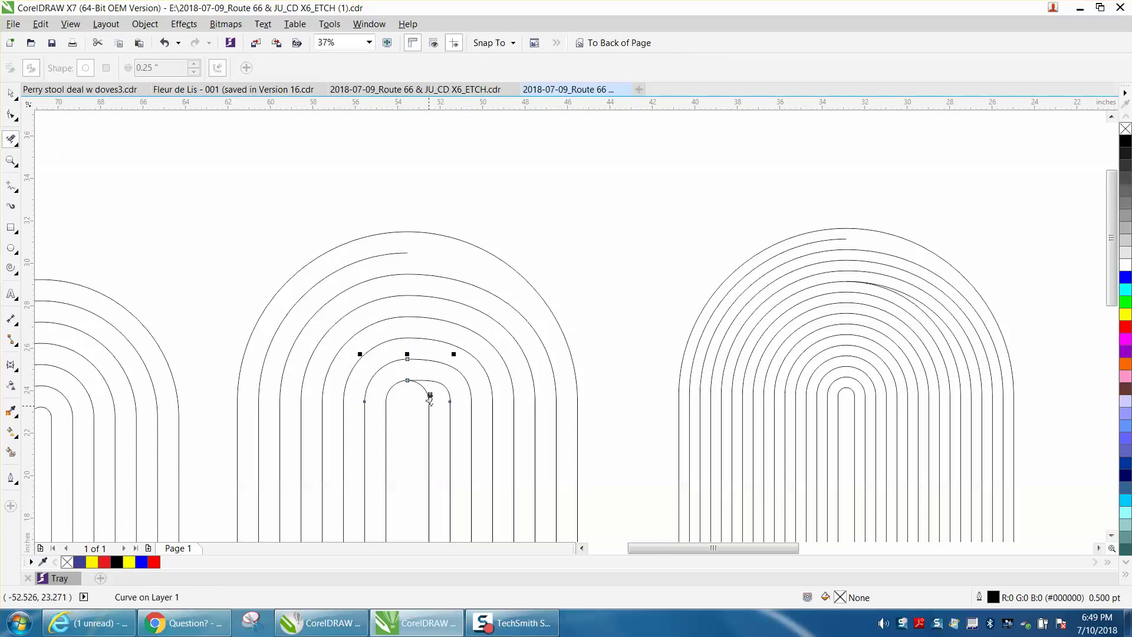
scroll(434, 405, down, 3)
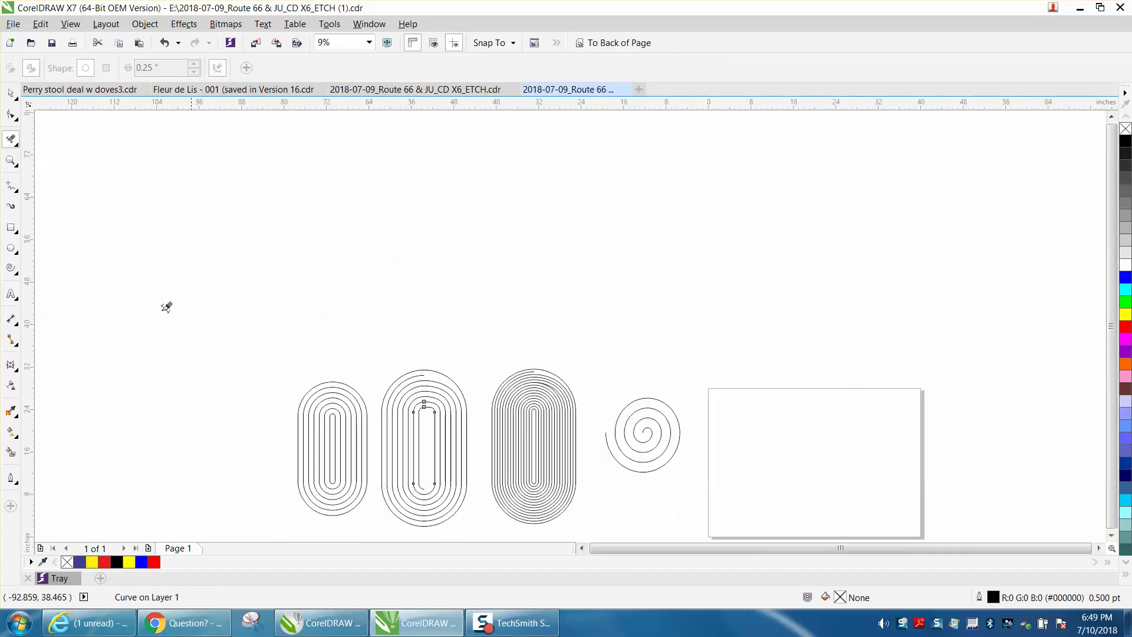
Examine the middle oval's ring connections up close at its top and then its full spiral outline.
click(10, 160)
drag(381, 355, 513, 526)
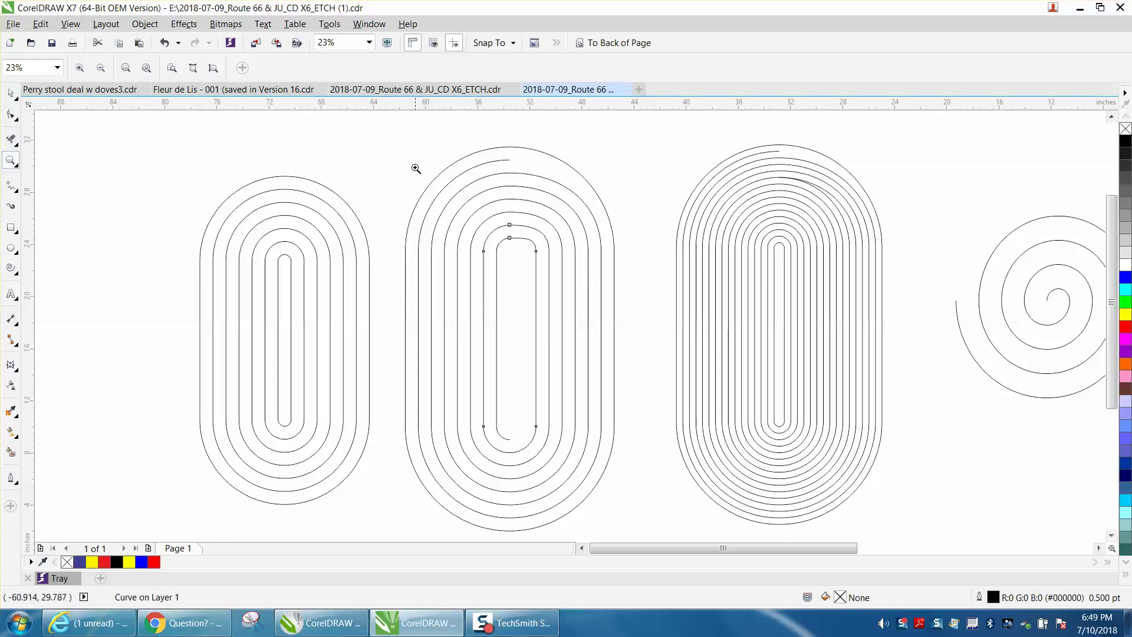
drag(455, 159, 645, 297)
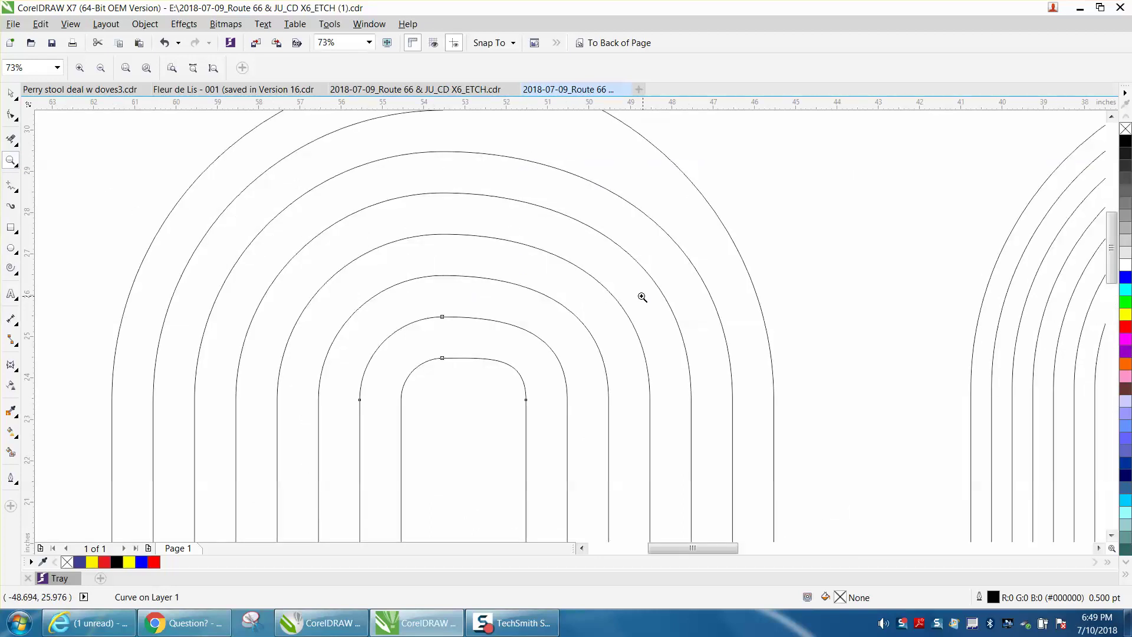
scroll(567, 222, down, 2)
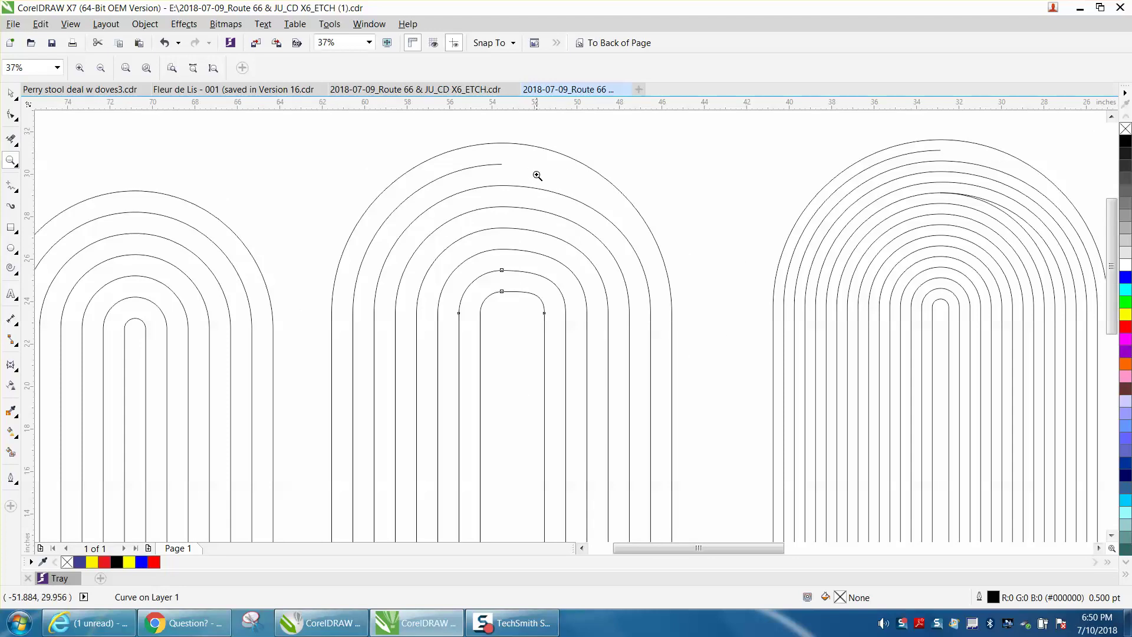
scroll(530, 181, down, 2)
drag(421, 152, 674, 463)
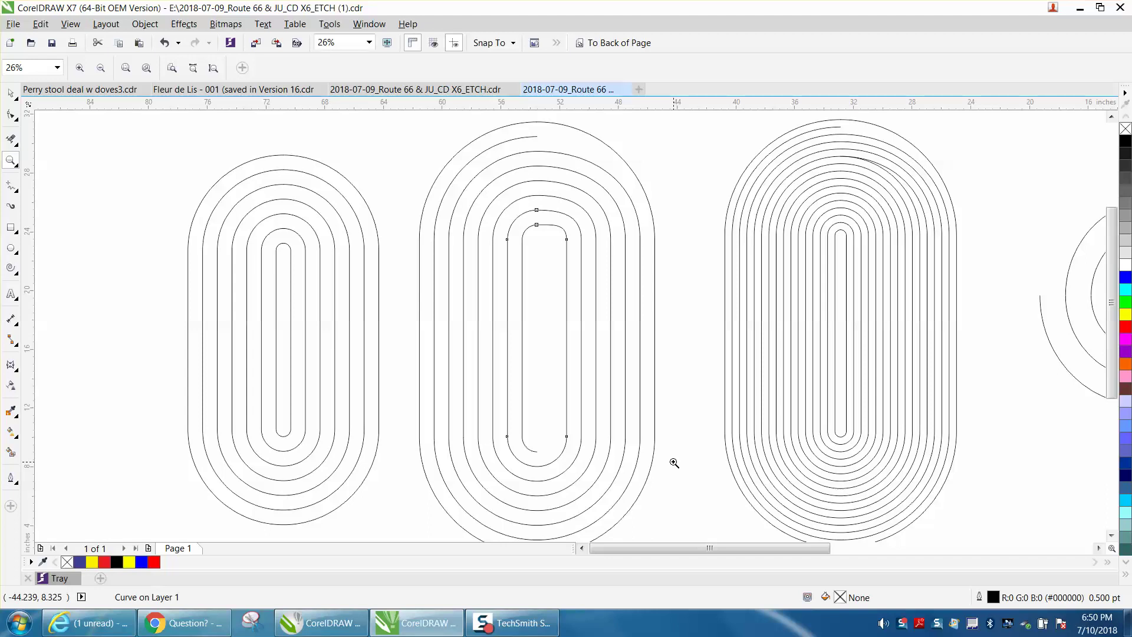